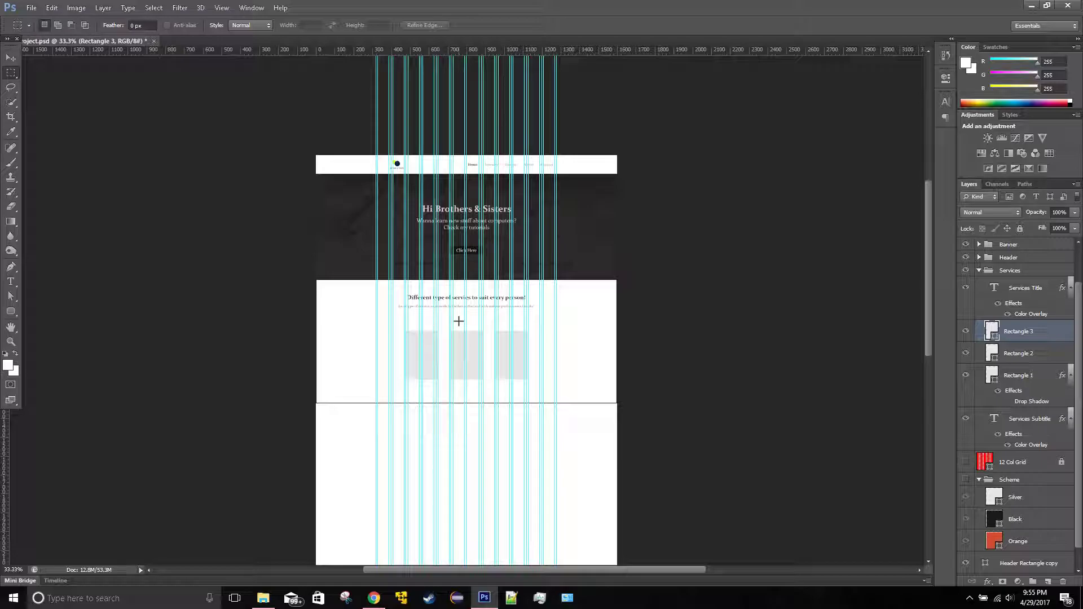
Step: Apply a drop shadow with default settings to the Rectangle 1 layer, and hide the guides and other extras
{"action": "key", "text": "ctrl+equal"}
{"action": "key", "text": "ctrl+equal"}
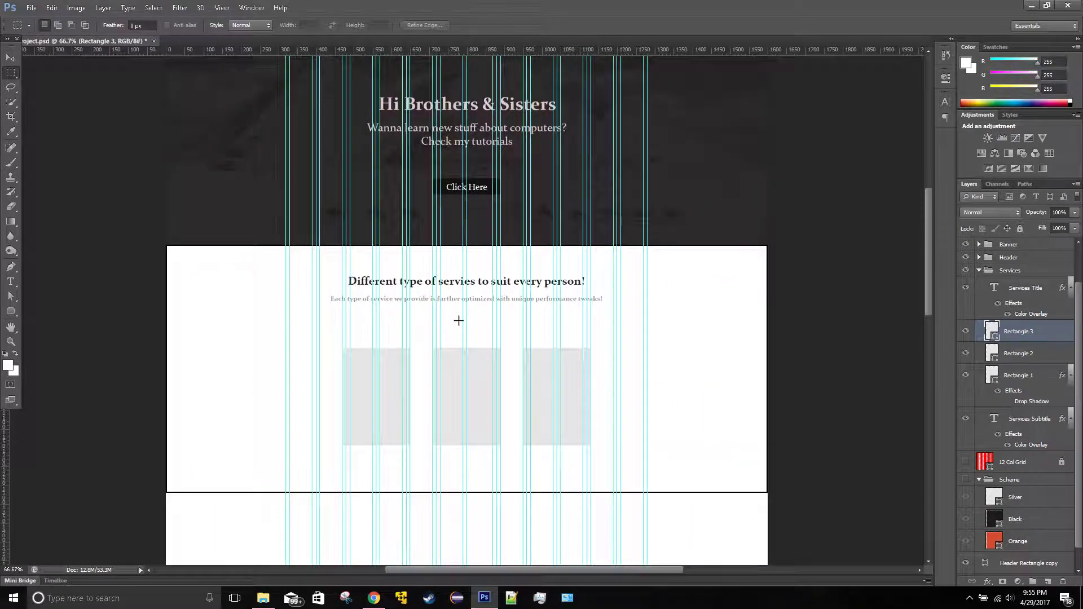
{"action": "key", "text": "ctrl+equal"}
{"action": "scroll", "coordinate": [460, 319], "scroll_direction": "down", "scroll_amount": 2}
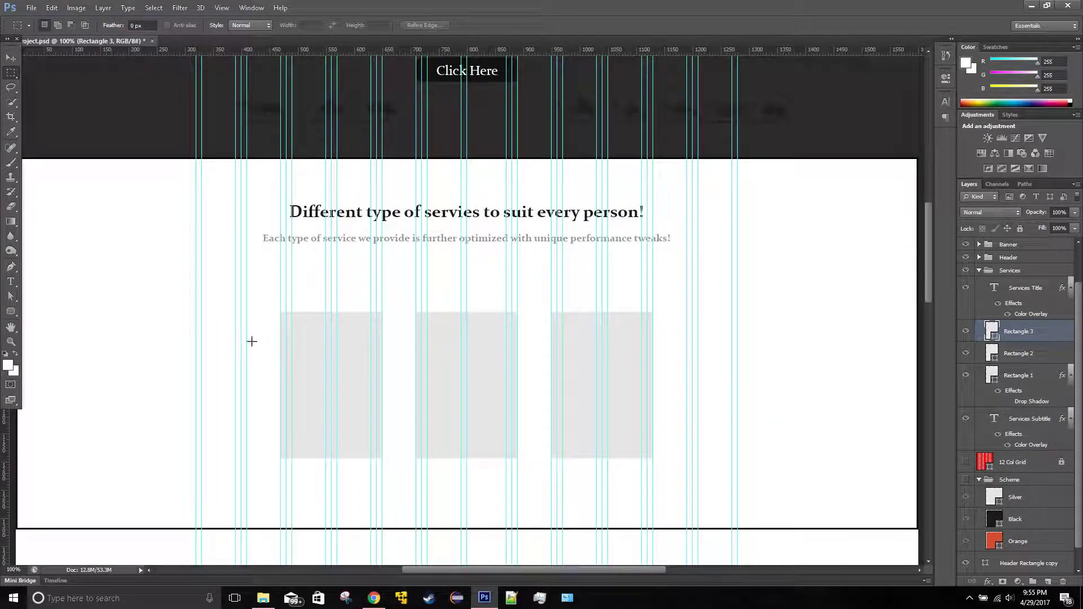
{"action": "left_click", "coordinate": [9, 60]}
{"action": "left_click", "coordinate": [1043, 375]}
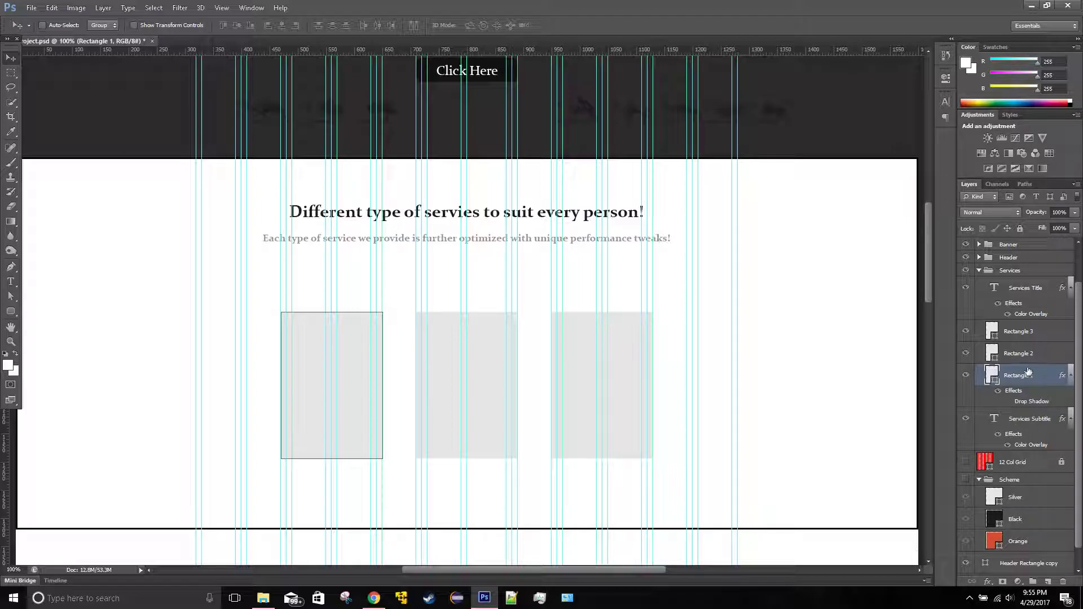
{"action": "right_click", "coordinate": [1033, 375]}
{"action": "left_click", "coordinate": [919, 167]}
{"action": "left_click", "coordinate": [540, 375]}
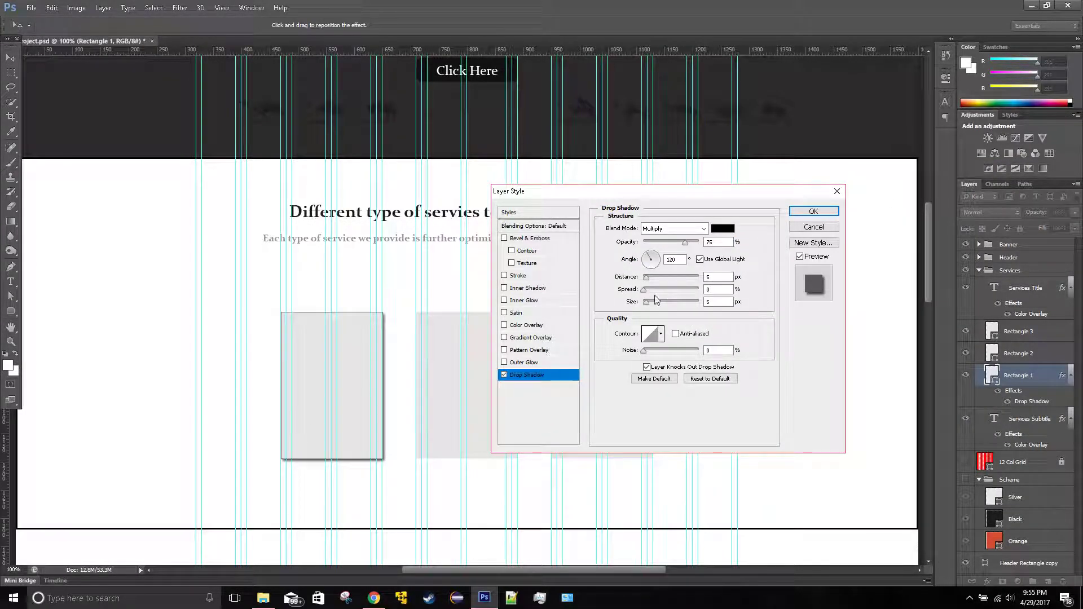
{"action": "left_click", "coordinate": [813, 211]}
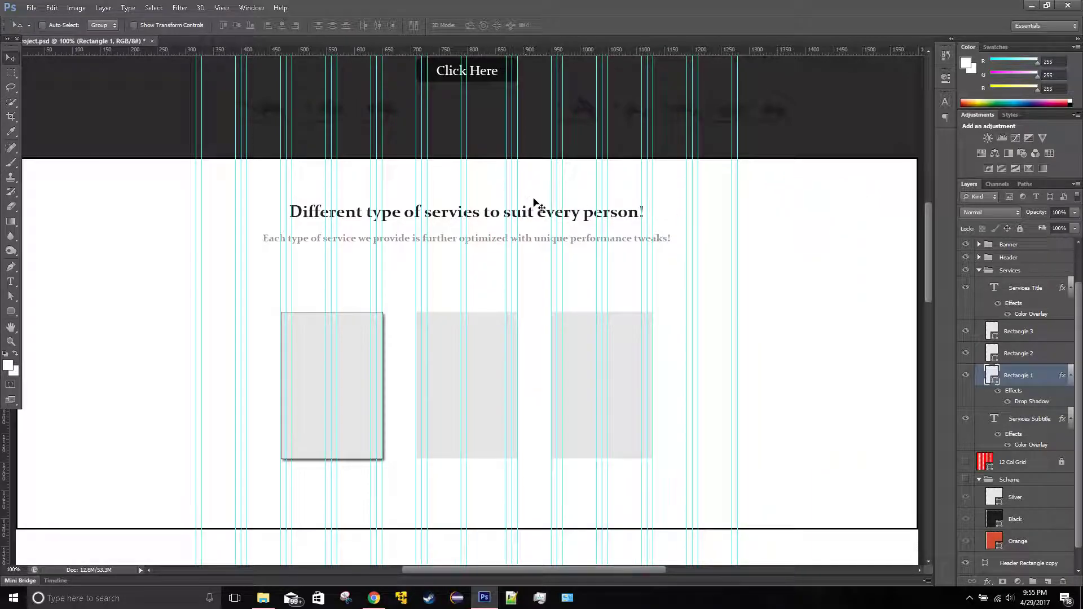
{"action": "left_click", "coordinate": [222, 8]}
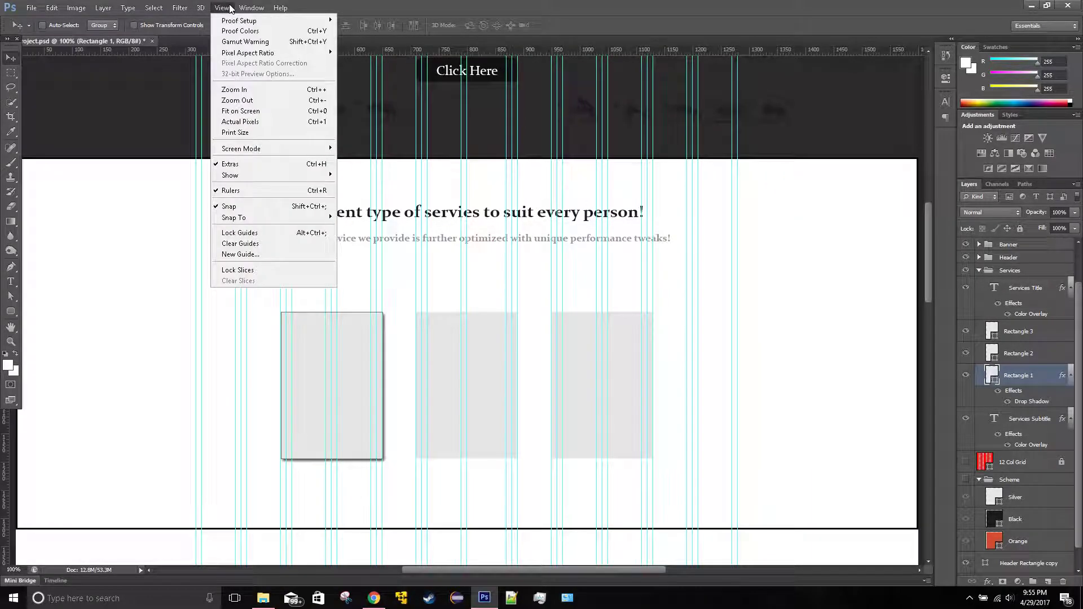
{"action": "left_click", "coordinate": [248, 163]}
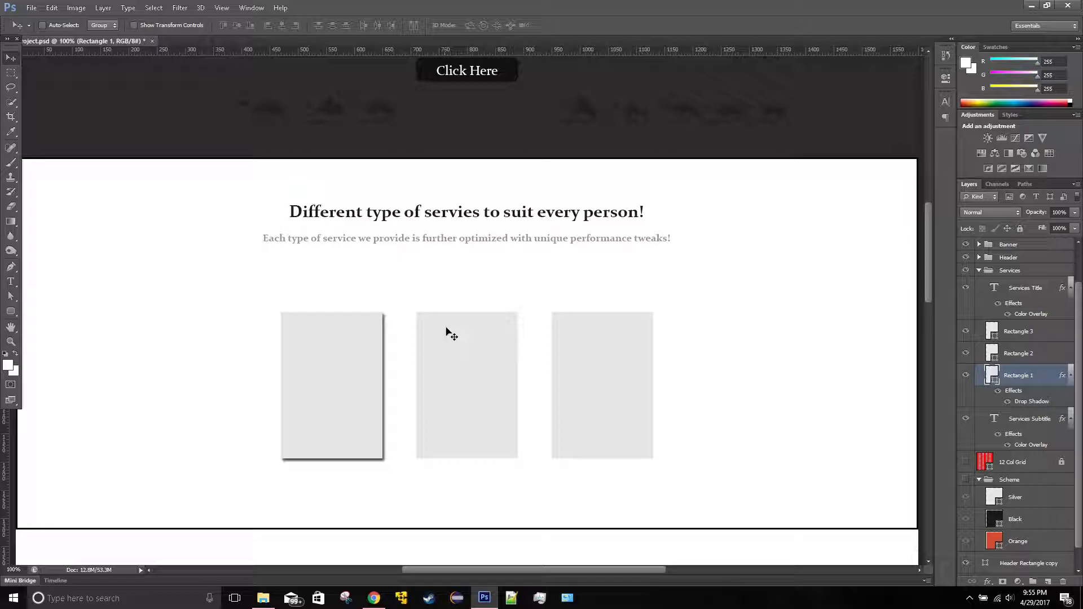
Step: Create a new layer group inside the Services group and name it Rec1
{"action": "right_click", "coordinate": [998, 274]}
{"action": "left_click", "coordinate": [998, 275]}
{"action": "left_click", "coordinate": [1032, 582]}
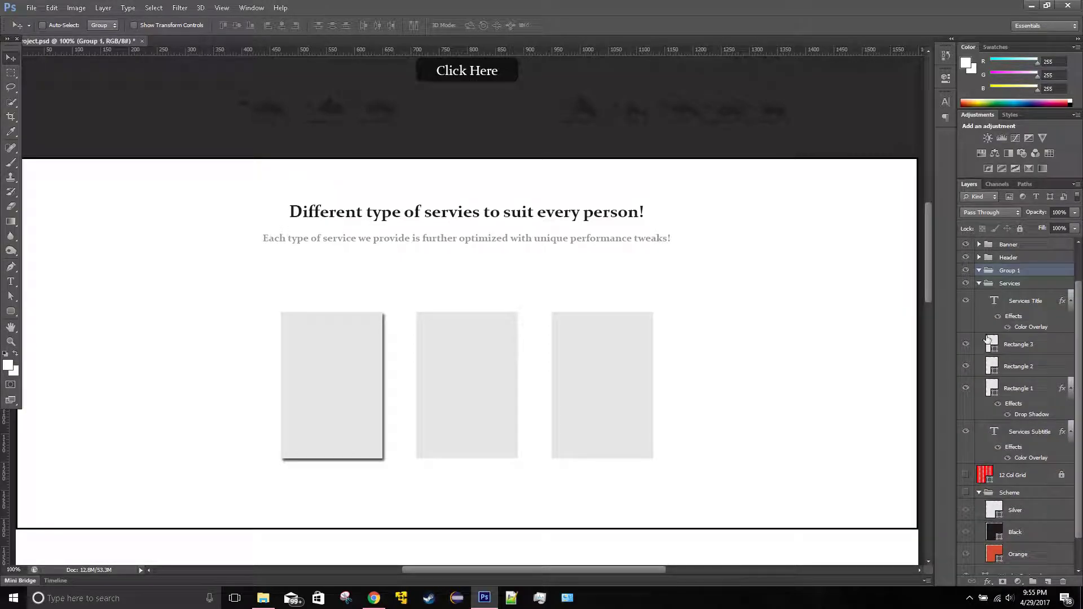
{"action": "left_click_drag", "start_coordinate": [1018, 280], "coordinate": [1018, 288]}
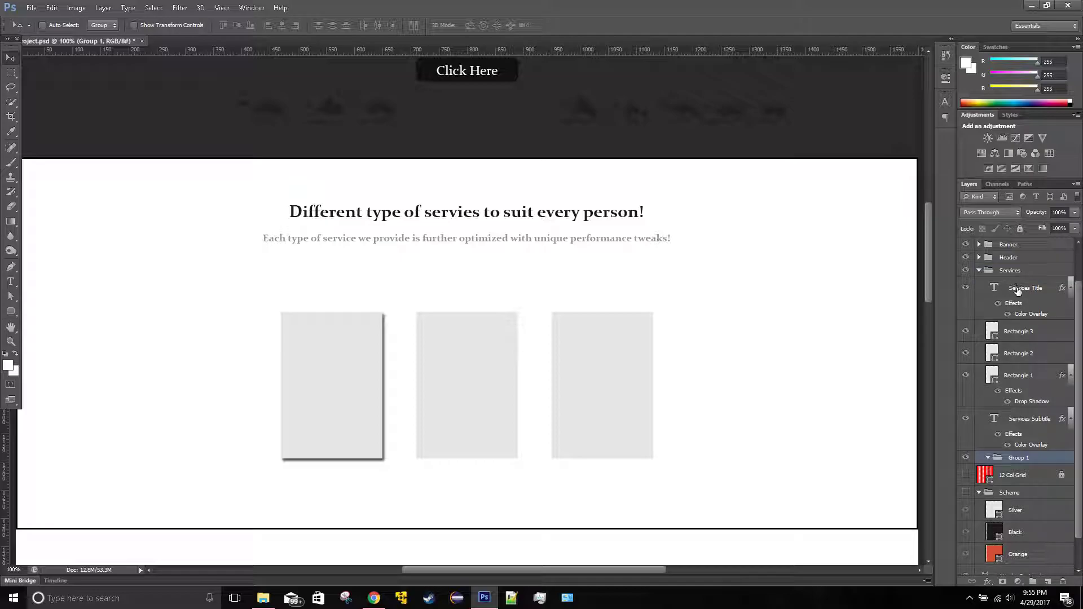
{"action": "double_click", "coordinate": [1035, 464]}
{"action": "left_click", "coordinate": [825, 205]}
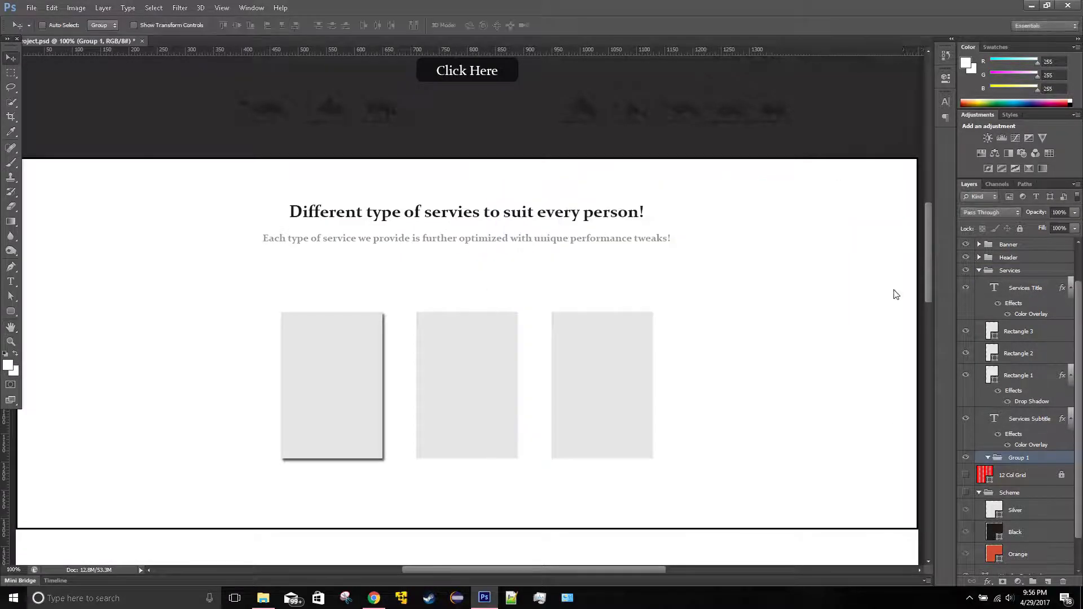
{"action": "double_click", "coordinate": [1015, 458]}
{"action": "type", "text": "Rec1"}
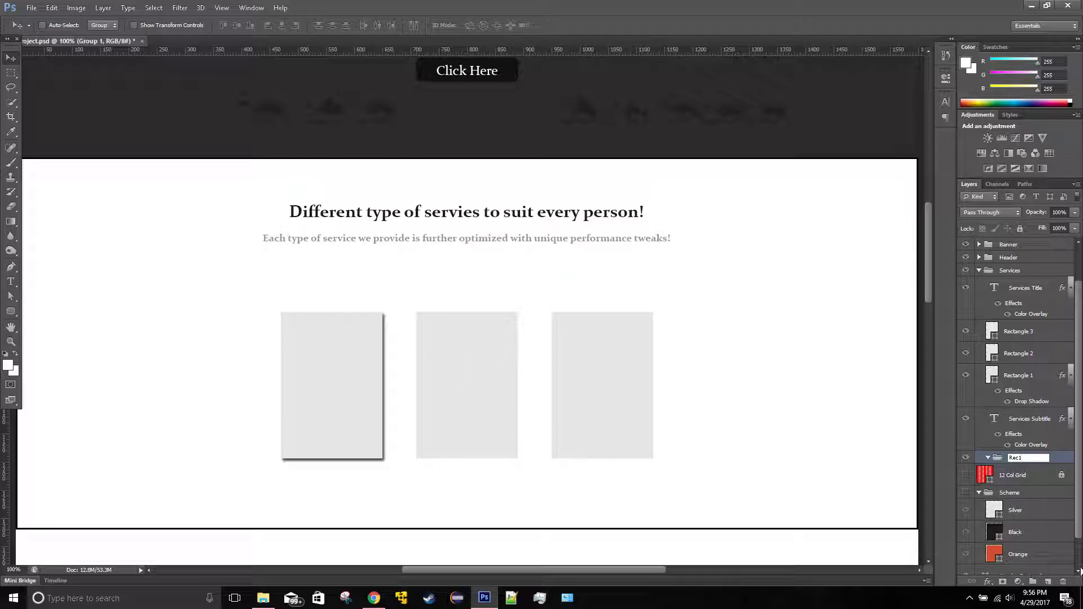
Step: Place the Rec1 group first inside Services and put the Rectangle 1 layer into it
{"action": "left_click_drag", "start_coordinate": [1001, 458], "coordinate": [999, 281]}
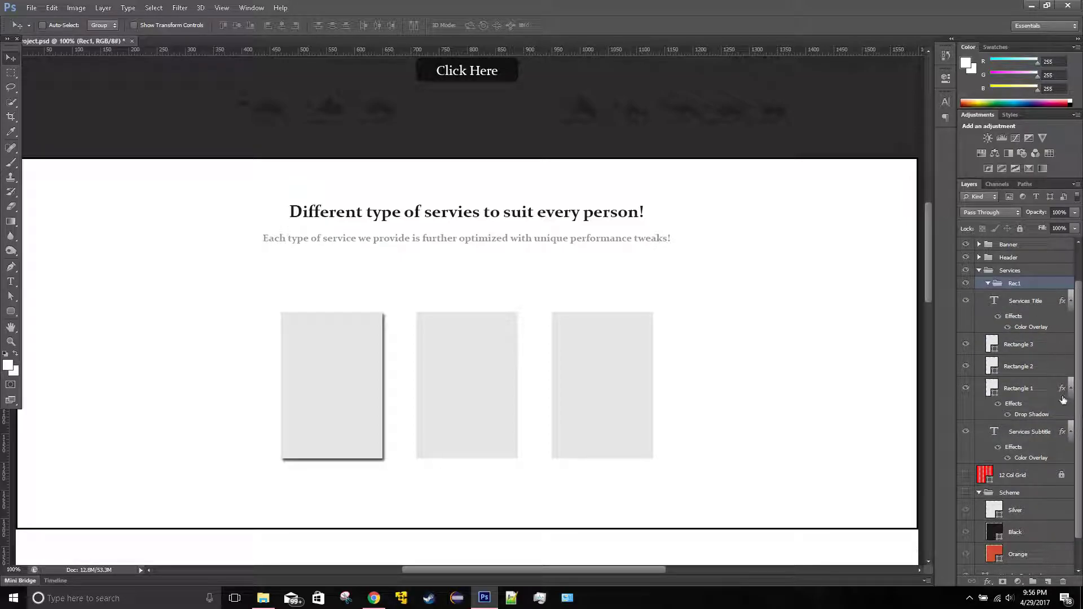
{"action": "left_click_drag", "start_coordinate": [1021, 392], "coordinate": [1023, 290]}
{"action": "left_click", "coordinate": [990, 287]}
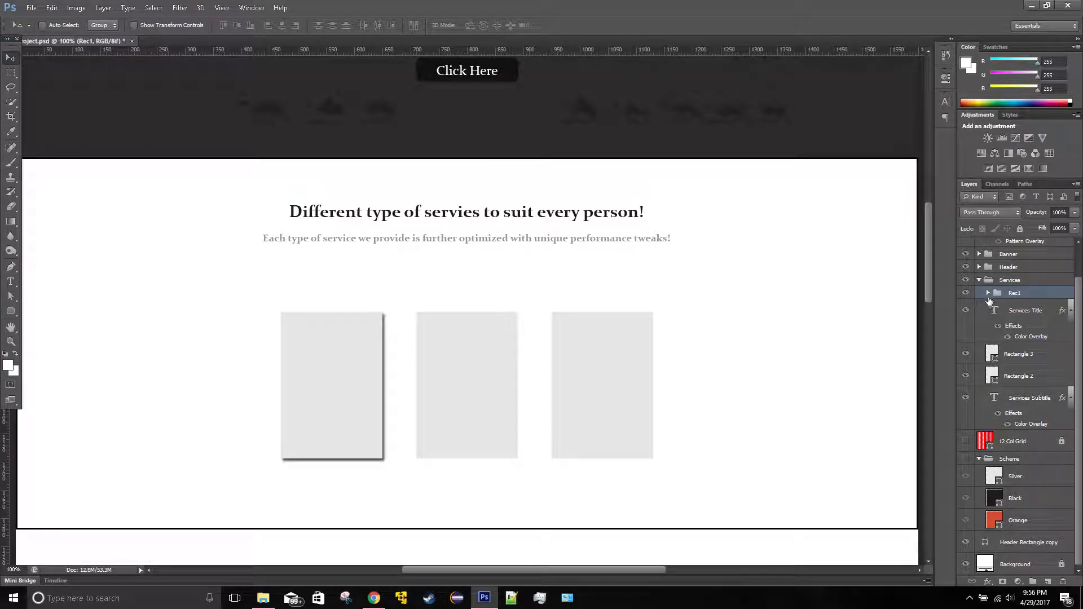
Step: Add a new layer above Rectangle 1 and draw a text box across the upper part of the first rectangle
{"action": "left_click", "coordinate": [1031, 312]}
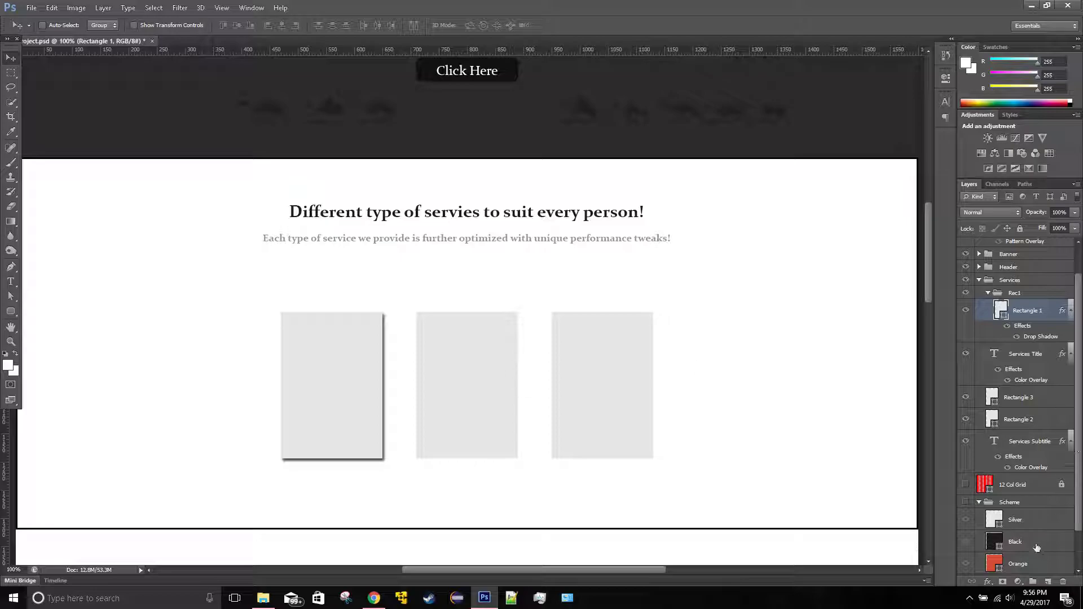
{"action": "left_click", "coordinate": [1047, 581]}
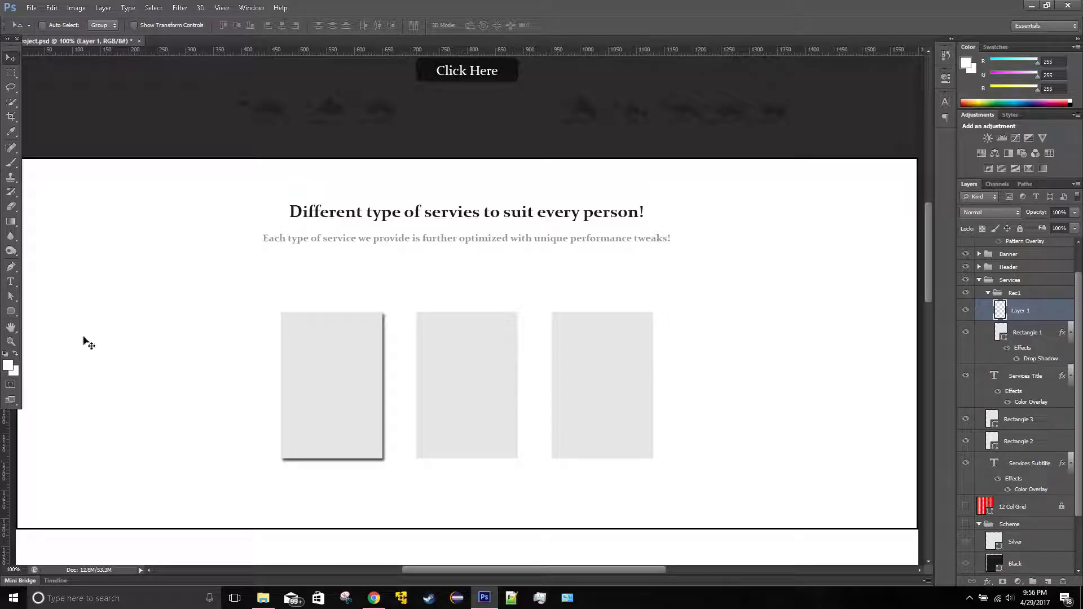
{"action": "left_click", "coordinate": [10, 282]}
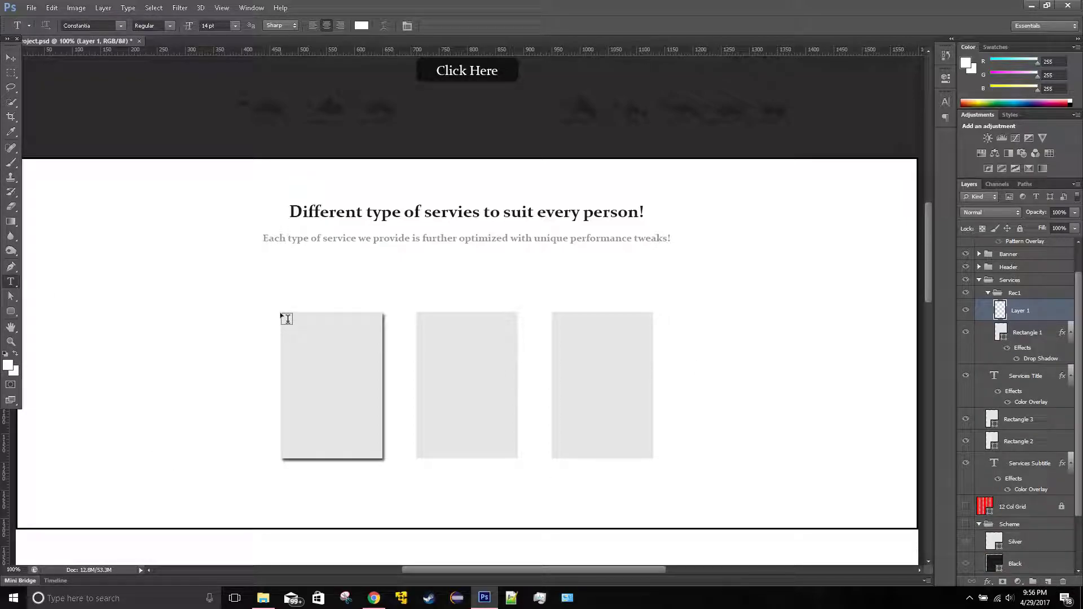
{"action": "left_click_drag", "start_coordinate": [282, 313], "coordinate": [388, 343]}
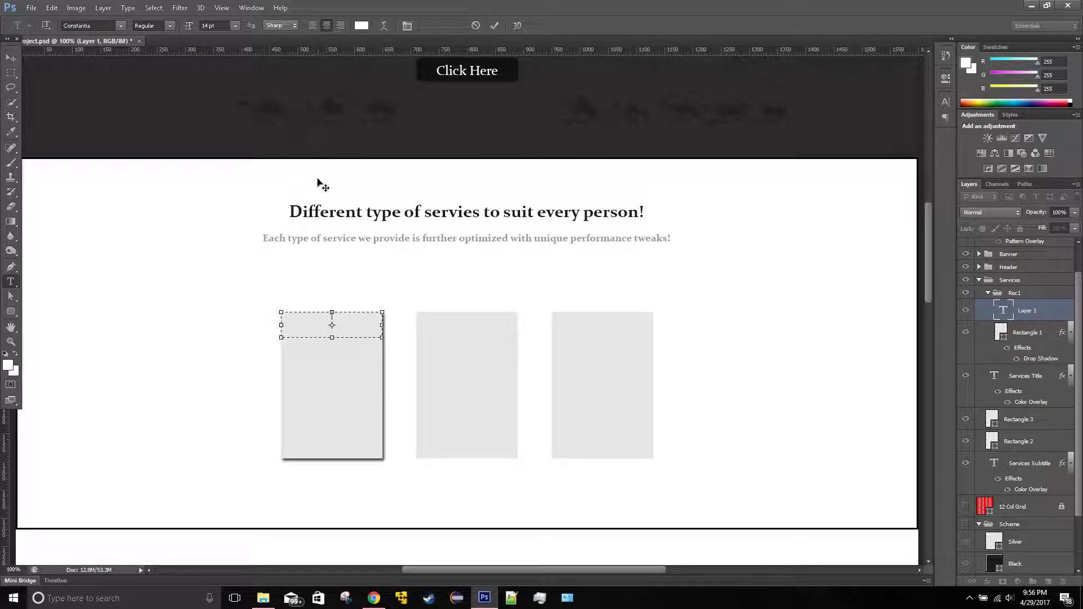
Step: Set the text size to 24 pt and its colour to black, and enter the heading "E-Learning"
{"action": "left_click", "coordinate": [234, 27]}
{"action": "left_click", "coordinate": [249, 155]}
{"action": "left_click", "coordinate": [364, 25]}
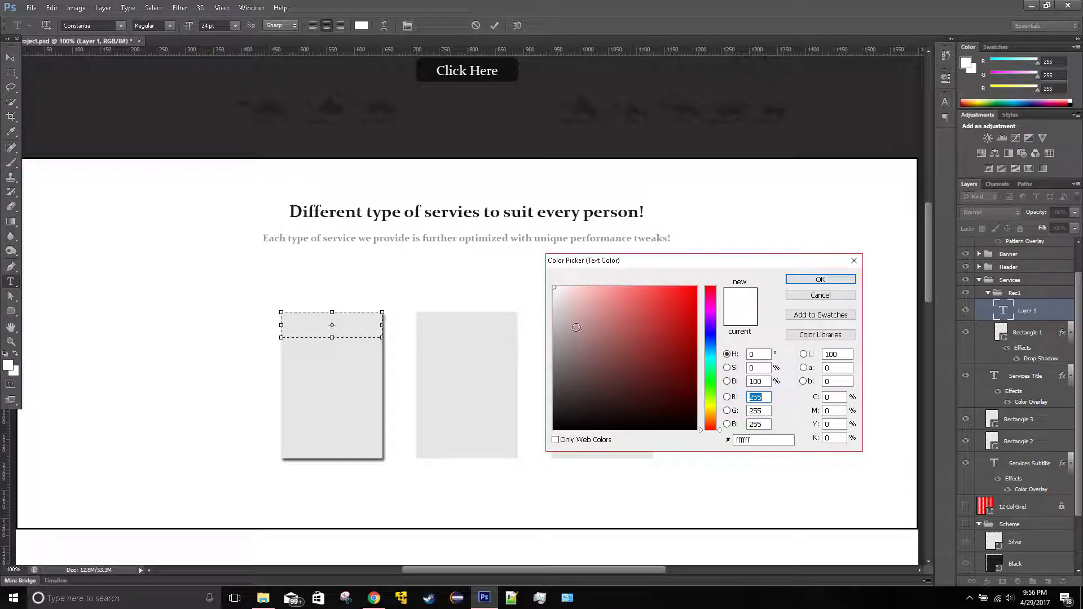
{"action": "left_click_drag", "start_coordinate": [575, 328], "coordinate": [536, 486]}
{"action": "left_click", "coordinate": [823, 280]}
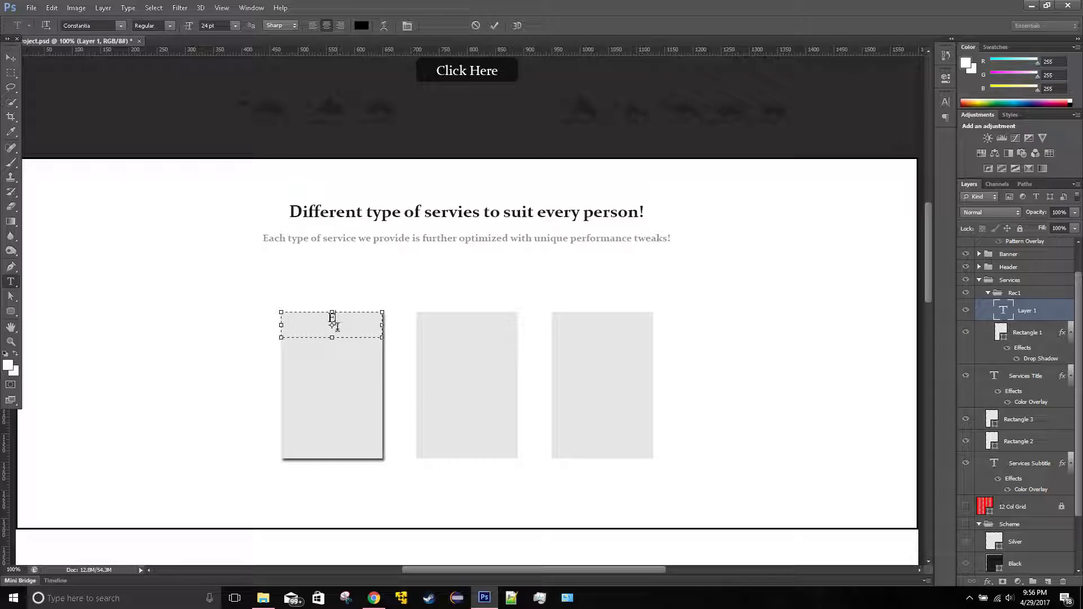
{"action": "type", "text": "-Learning"}
Step: Set the E-Learning heading to bold
{"action": "key", "text": "ctrl+a"}
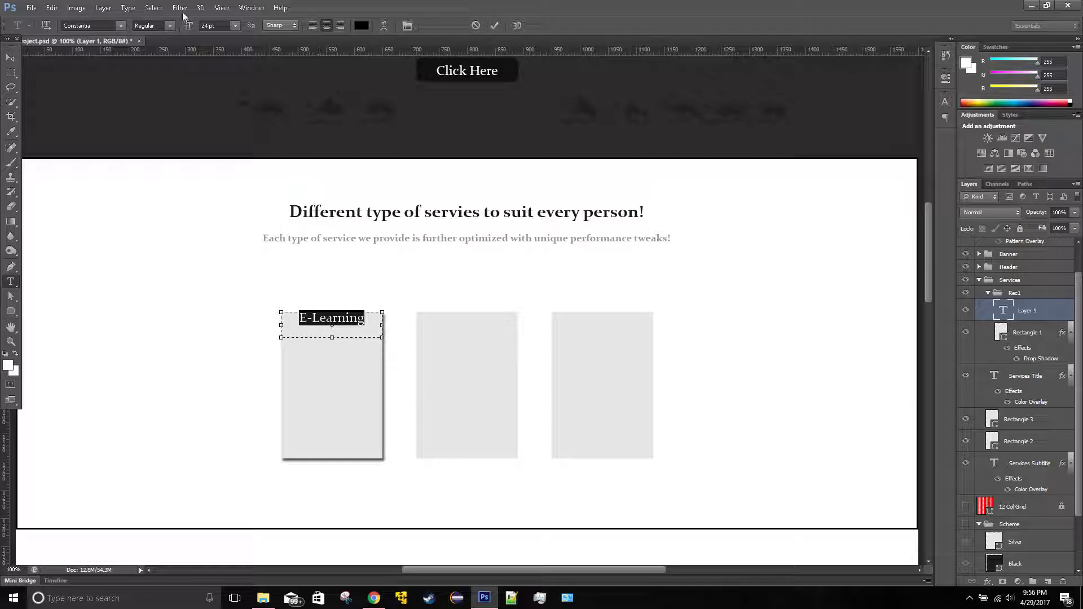
{"action": "left_click", "coordinate": [171, 26]}
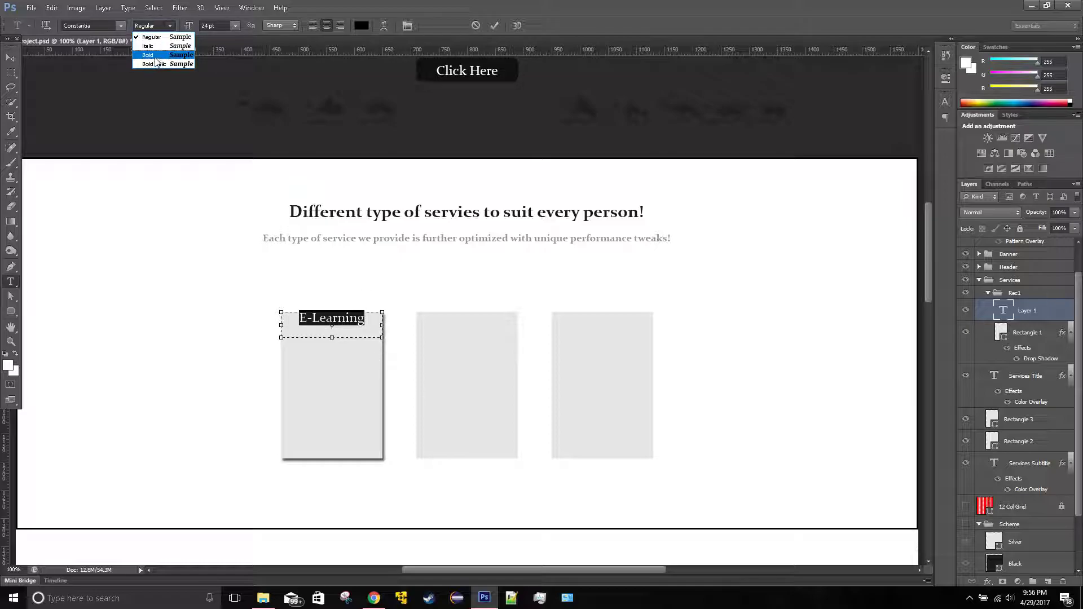
{"action": "left_click", "coordinate": [146, 55]}
{"action": "left_click", "coordinate": [351, 319]}
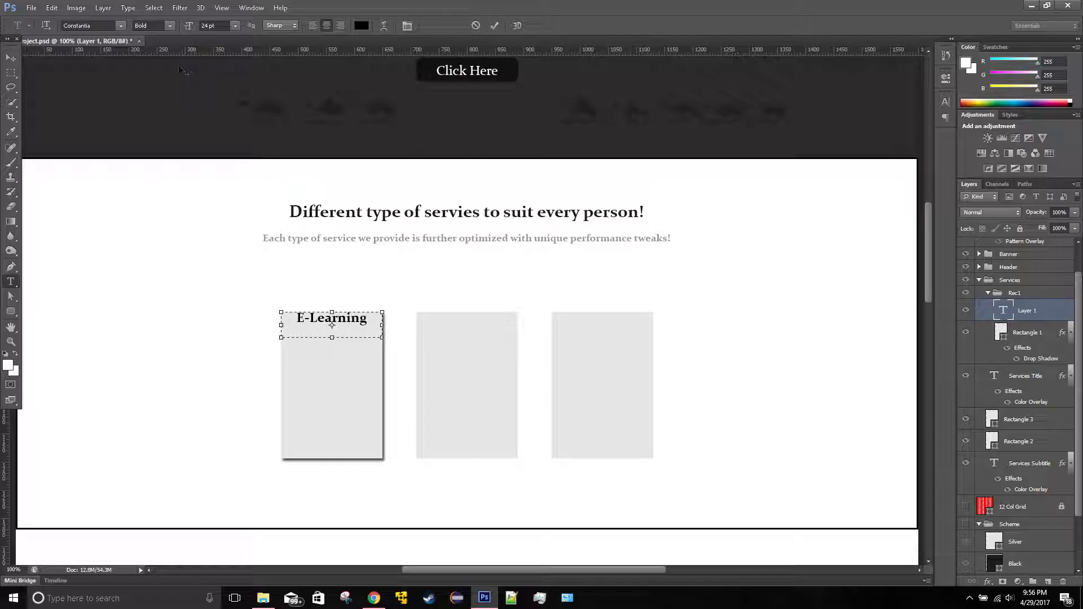
Step: Change the E-Learning heading's font to Monotype Corsiva and move it slightly lower within the first rectangle
{"action": "left_click", "coordinate": [120, 25]}
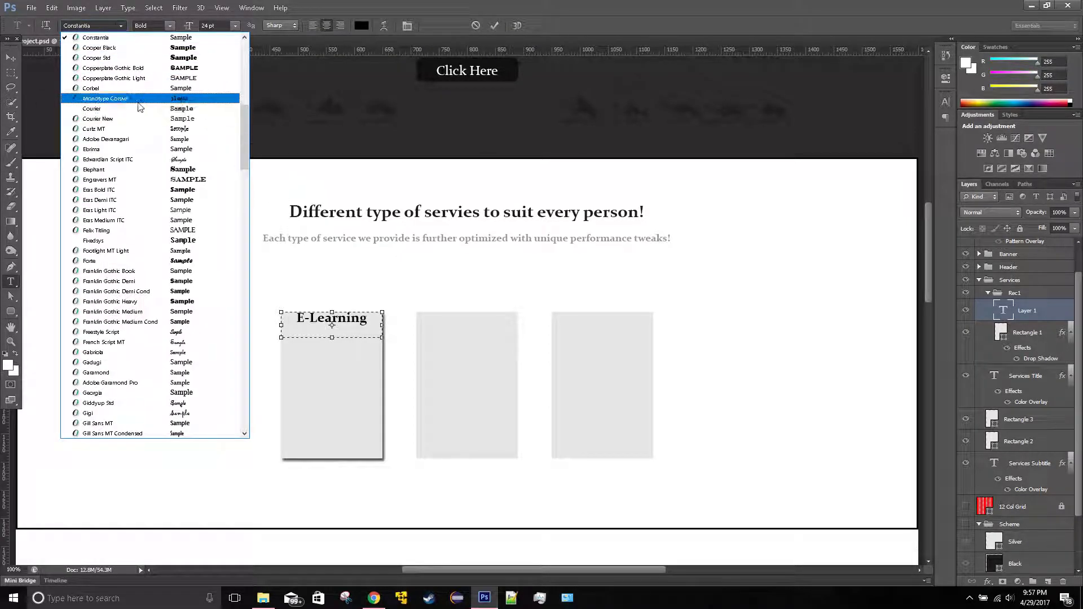
{"action": "left_click", "coordinate": [138, 103]}
{"action": "double_click", "coordinate": [336, 319]}
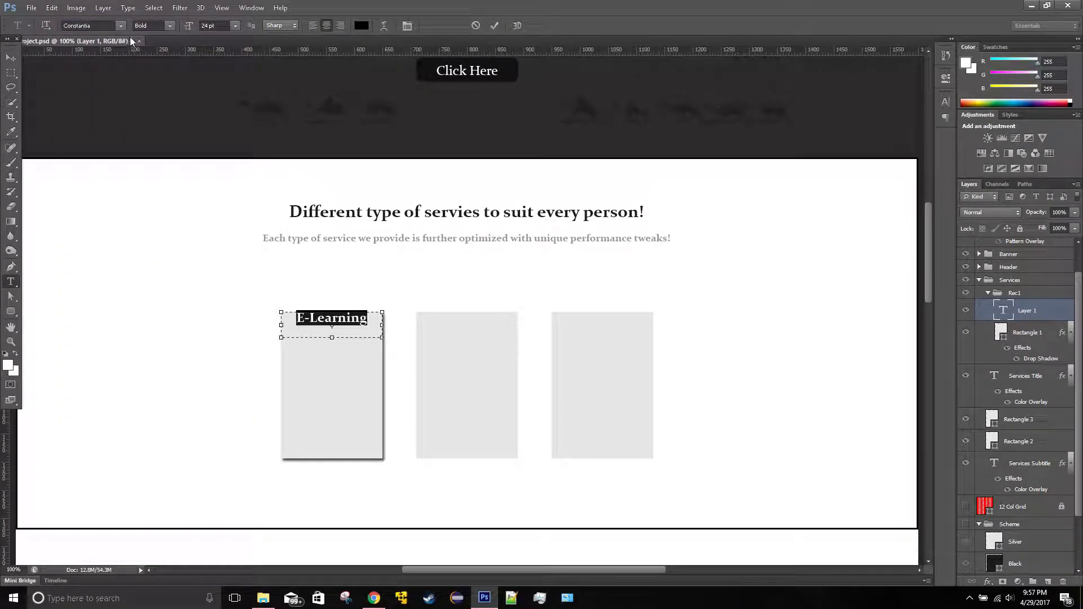
{"action": "left_click", "coordinate": [120, 25]}
{"action": "left_click", "coordinate": [138, 89]}
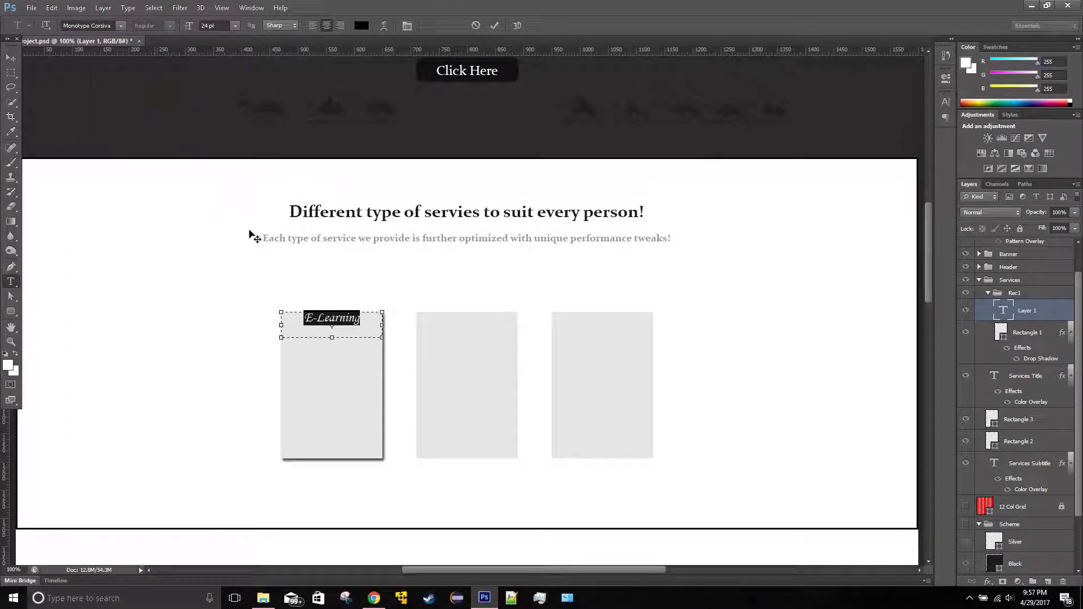
{"action": "left_click", "coordinate": [11, 57]}
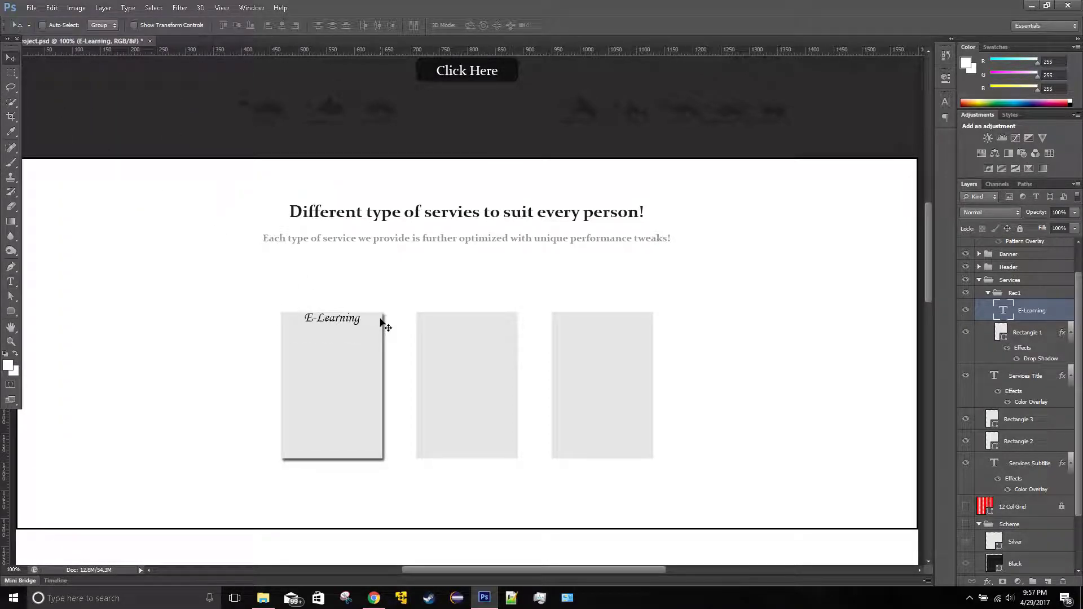
{"action": "left_click_drag", "start_coordinate": [345, 320], "coordinate": [363, 331]}
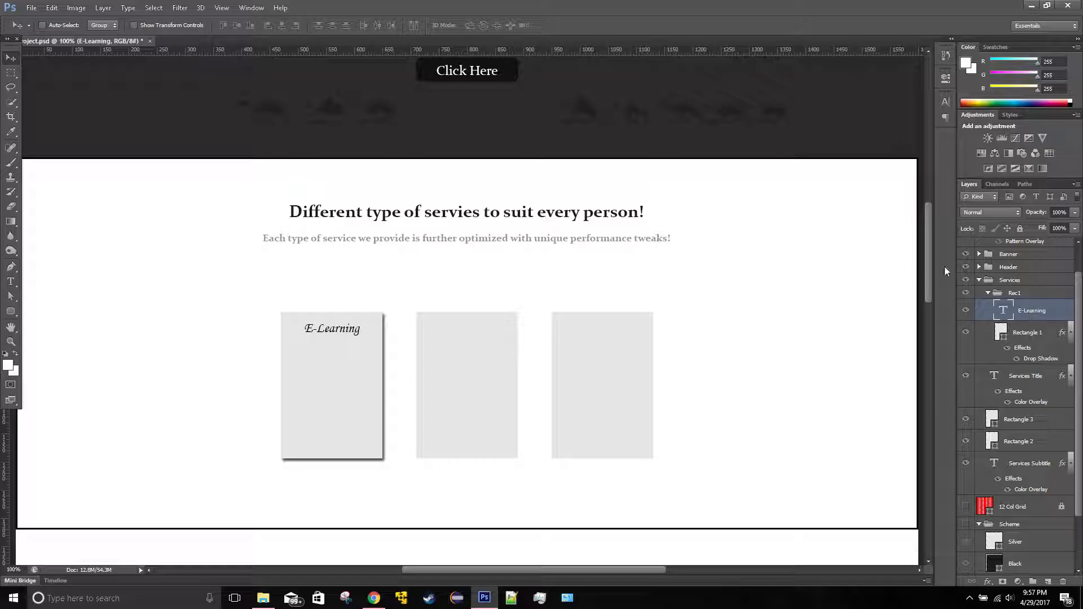
Step: Draw a text box below the E-Learning heading, as wide as the rectangle, using 14 pt Adobe Devanagari
{"action": "left_click", "coordinate": [10, 281]}
{"action": "left_click_drag", "start_coordinate": [281, 348], "coordinate": [381, 426]}
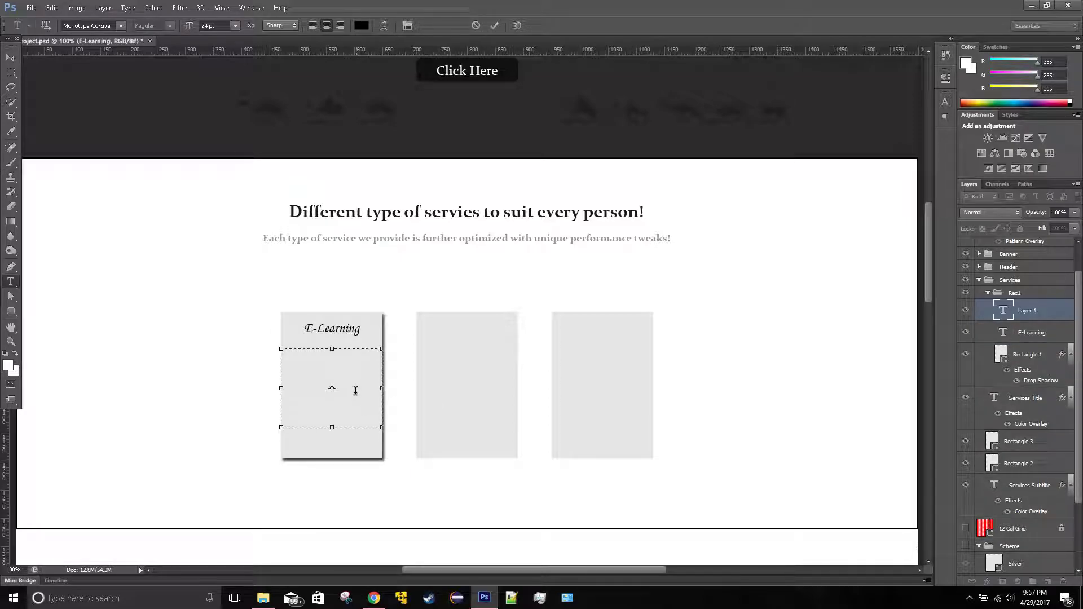
{"action": "left_click", "coordinate": [234, 25]}
{"action": "left_click", "coordinate": [228, 129]}
{"action": "left_click", "coordinate": [121, 26]}
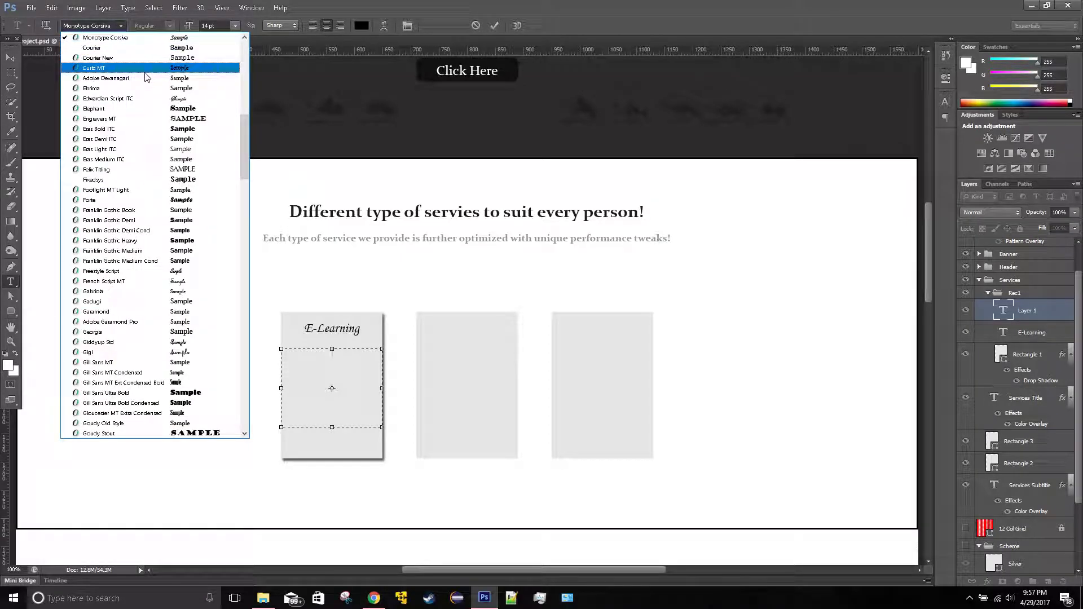
{"action": "left_click", "coordinate": [206, 80]}
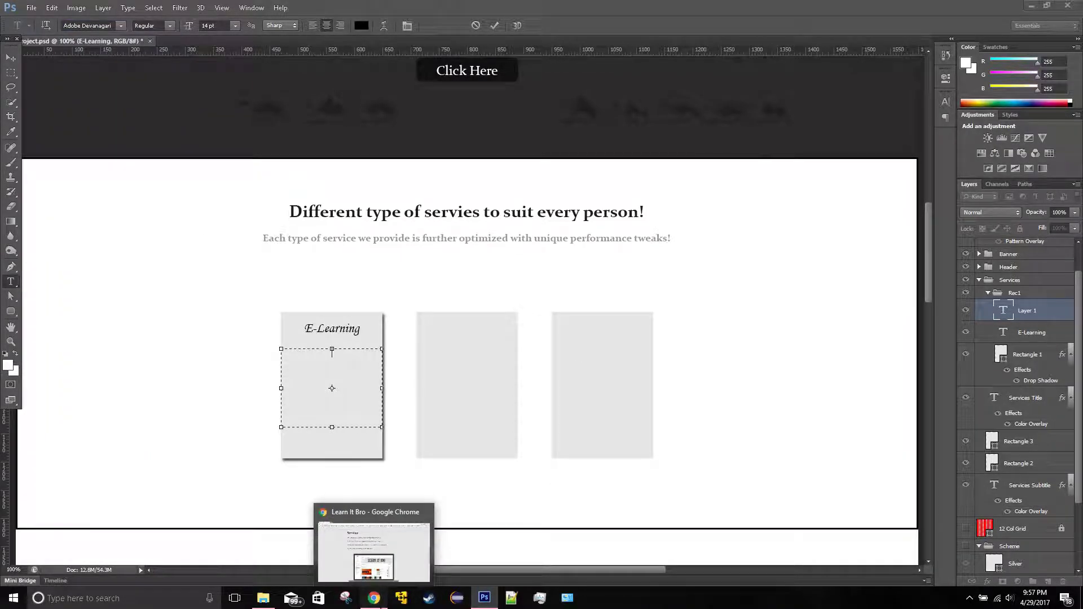
Step: Copy "We've compiled variety of the top quality free online education tutorials" from the Learn It Bro site in Chrome into Photoshop's new text box
{"action": "left_click", "coordinate": [374, 598]}
{"action": "scroll", "coordinate": [387, 393], "scroll_direction": "up", "scroll_amount": 13}
{"action": "scroll", "coordinate": [374, 306], "scroll_direction": "down", "scroll_amount": 10}
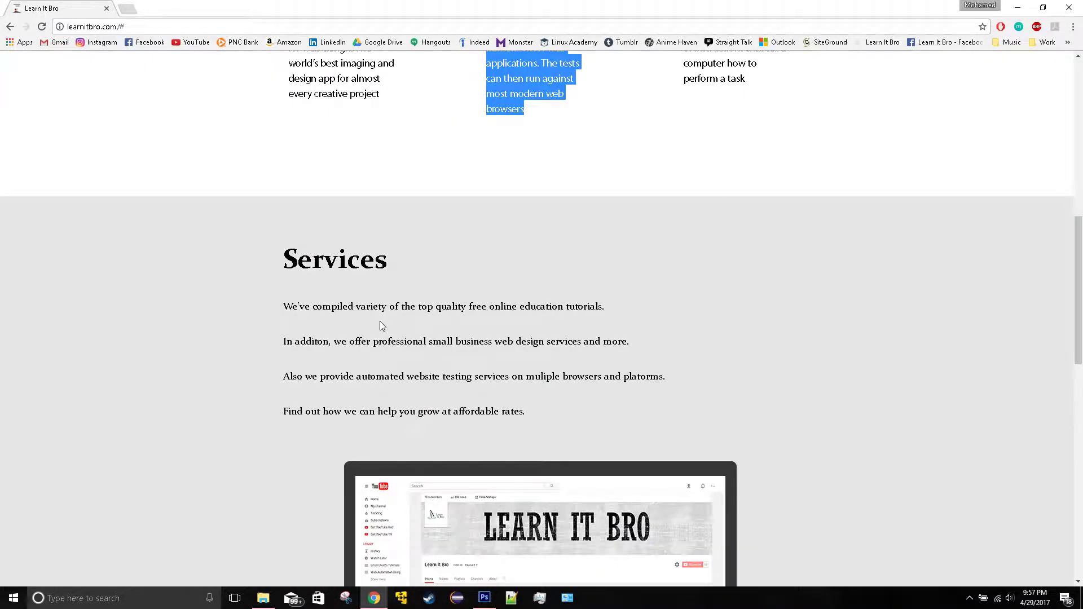
{"action": "left_click_drag", "start_coordinate": [281, 308], "coordinate": [603, 294]}
{"action": "key", "text": "ctrl+c"}
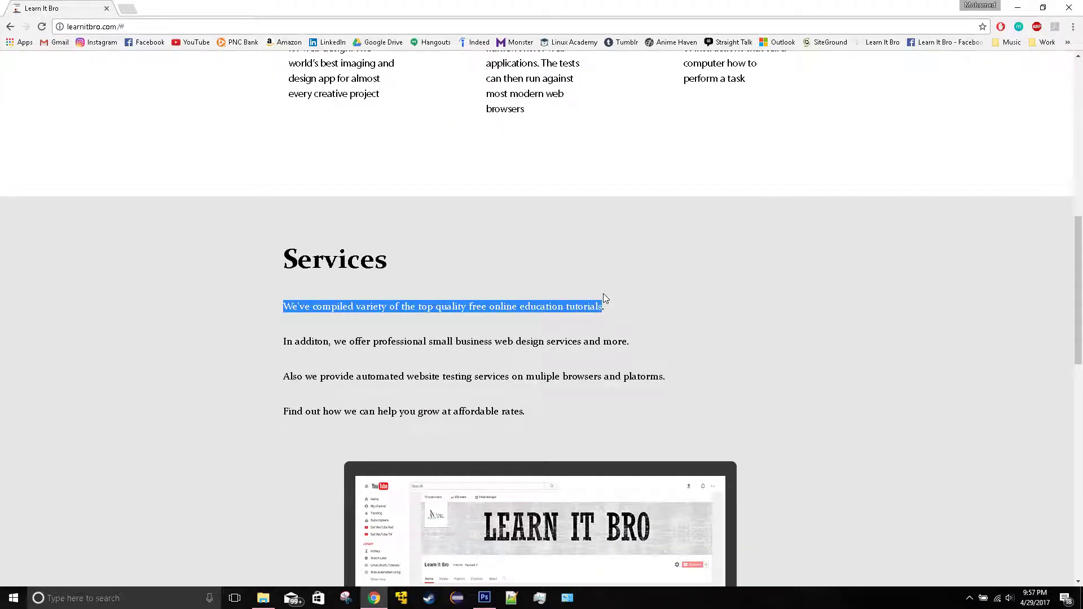
{"action": "left_click", "coordinate": [486, 597]}
{"action": "key", "text": "ctrl+v"}
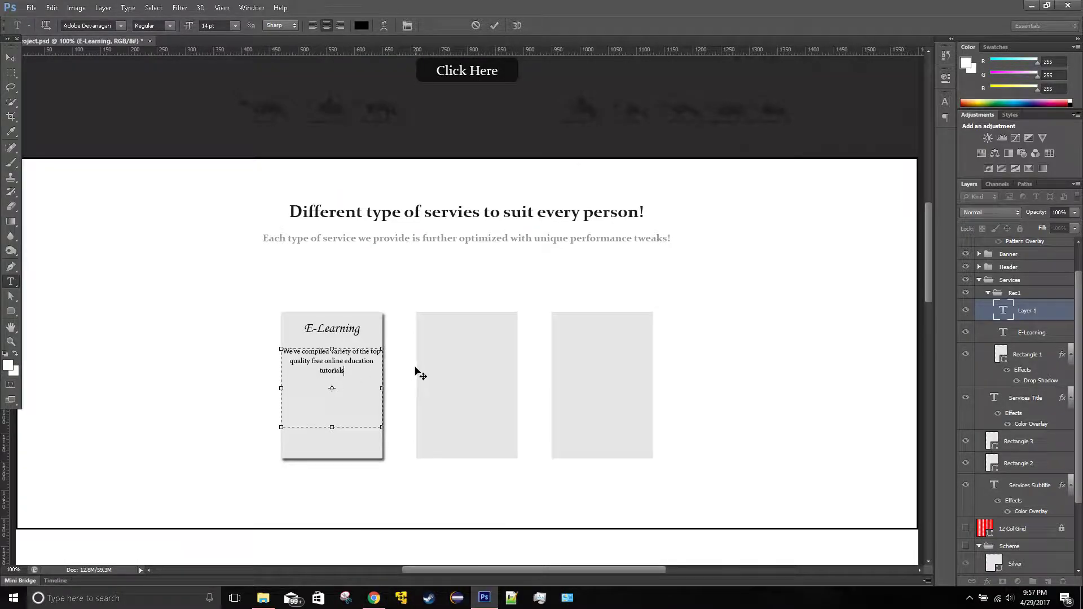
Step: Set the size of the whole description text under the E-Learning heading to 18 pt
{"action": "double_click", "coordinate": [362, 367]}
{"action": "key", "text": "ctrl+a"}
{"action": "left_click", "coordinate": [235, 25]}
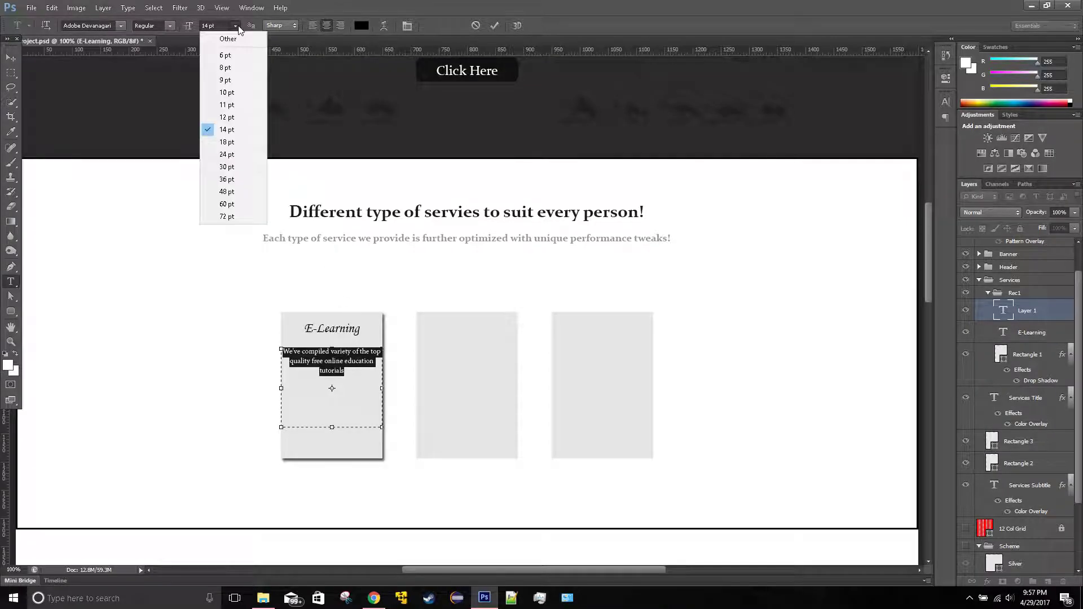
{"action": "left_click", "coordinate": [228, 141]}
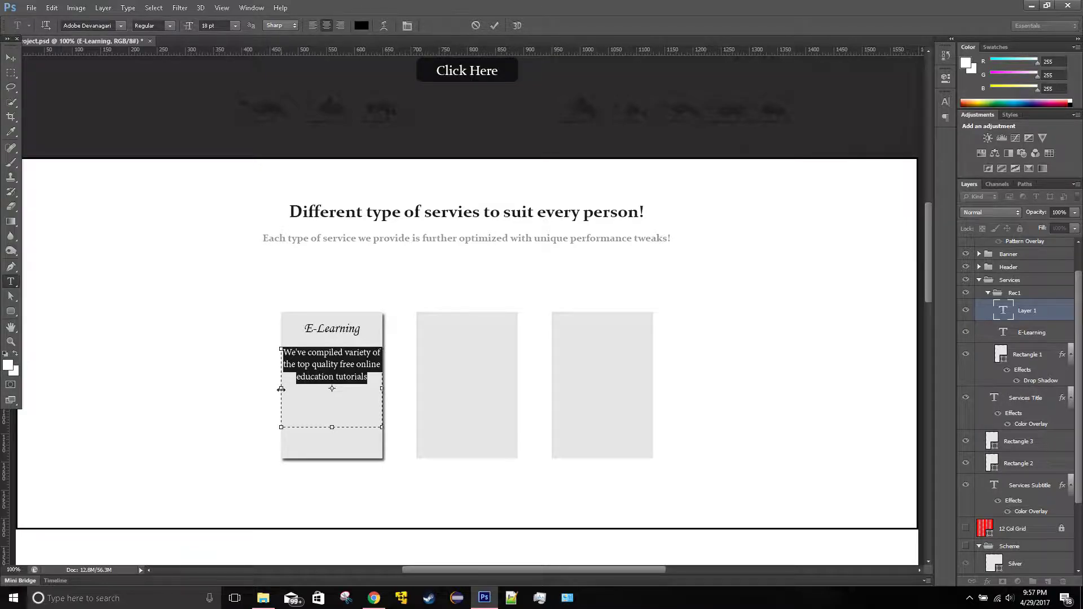
Step: Narrow the description text box on both sides so the text sits inset from the E-Learning card's edges
{"action": "left_click_drag", "start_coordinate": [281, 389], "coordinate": [289, 389]}
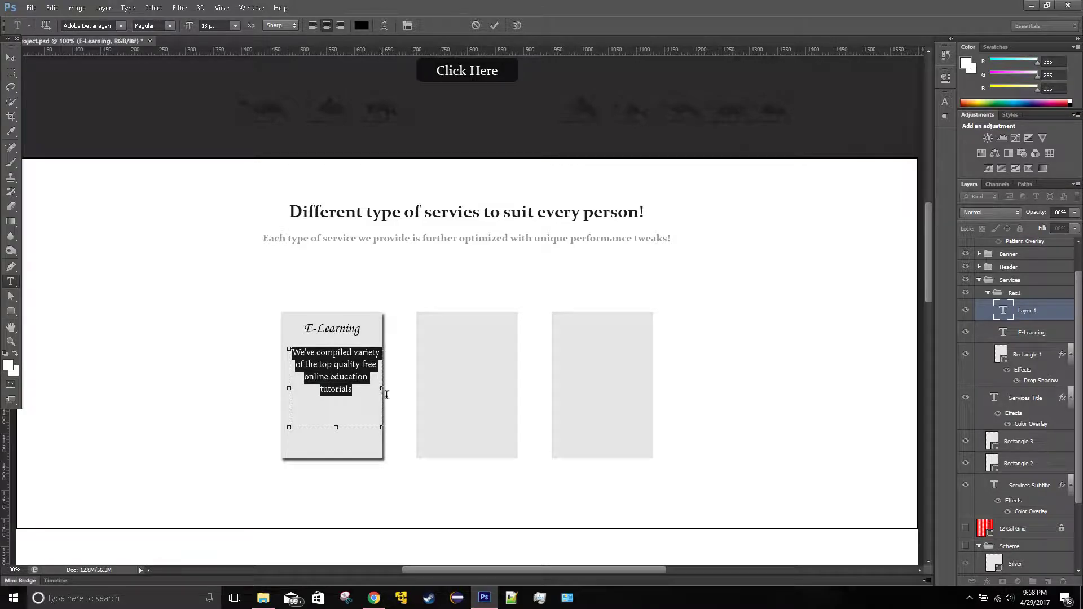
{"action": "left_click_drag", "start_coordinate": [384, 431], "coordinate": [374, 427]}
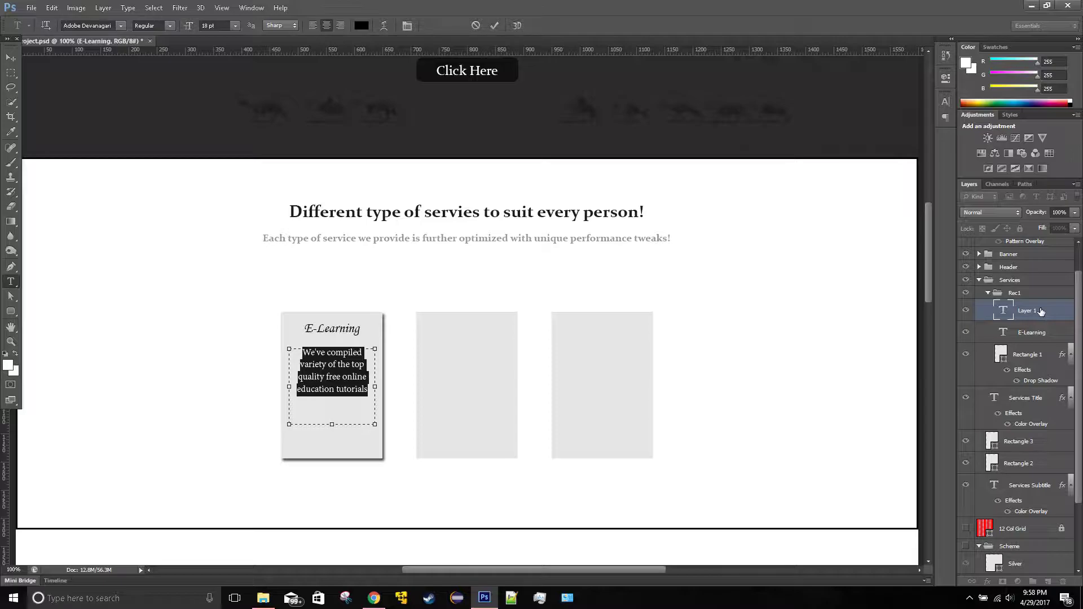
{"action": "left_click", "coordinate": [11, 57]}
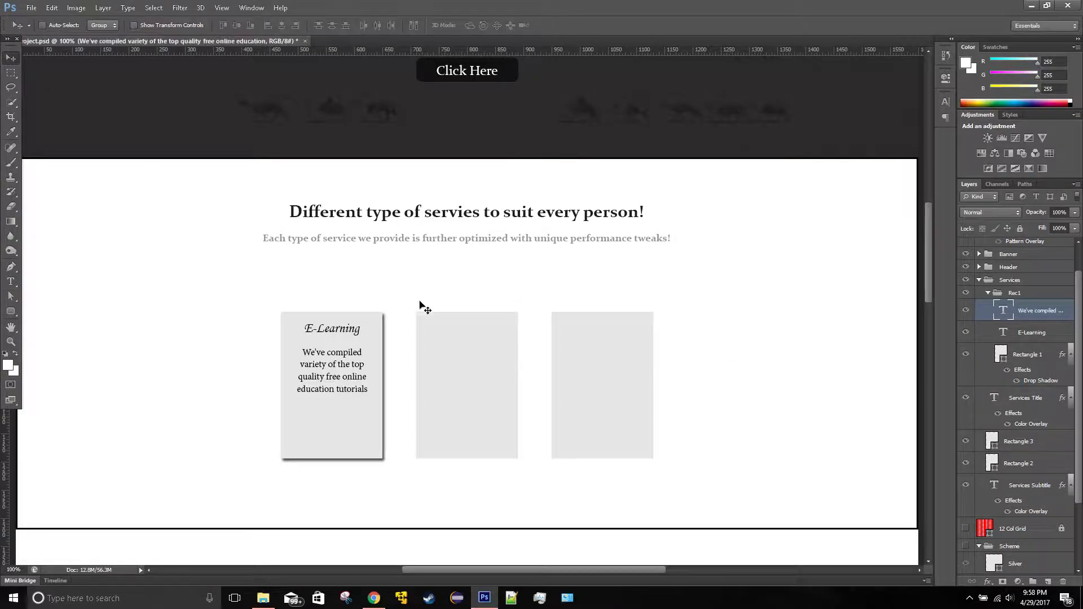
Step: Rename the description text layer to Sub1 and set its fill to 65%
{"action": "double_click", "coordinate": [1051, 311]}
{"action": "type", "text": "Sub1"}
{"action": "key", "text": "Return"}
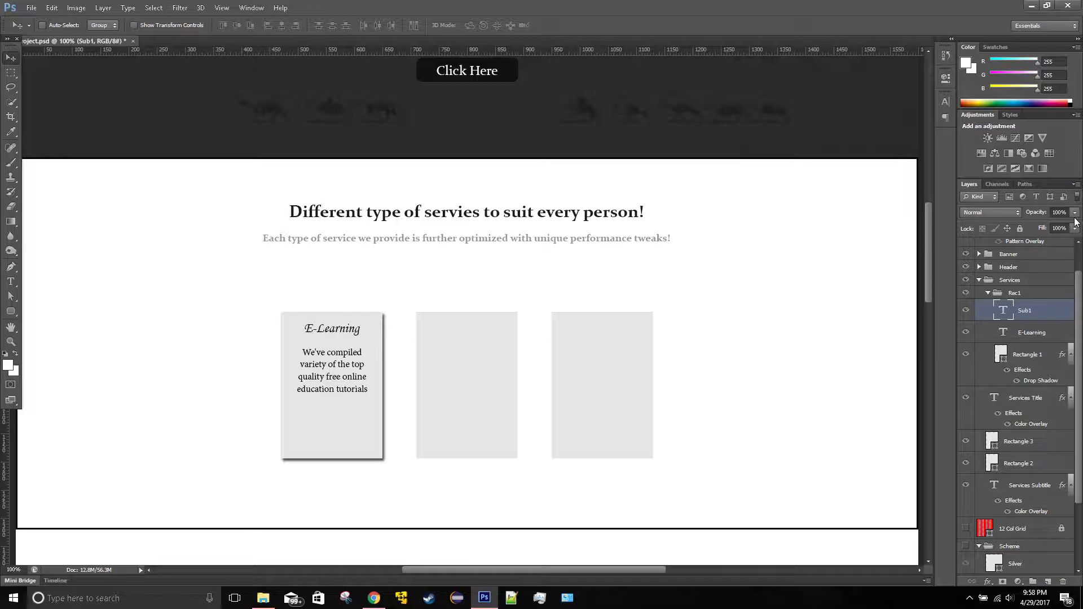
{"action": "left_click_drag", "start_coordinate": [1074, 228], "coordinate": [1066, 246]}
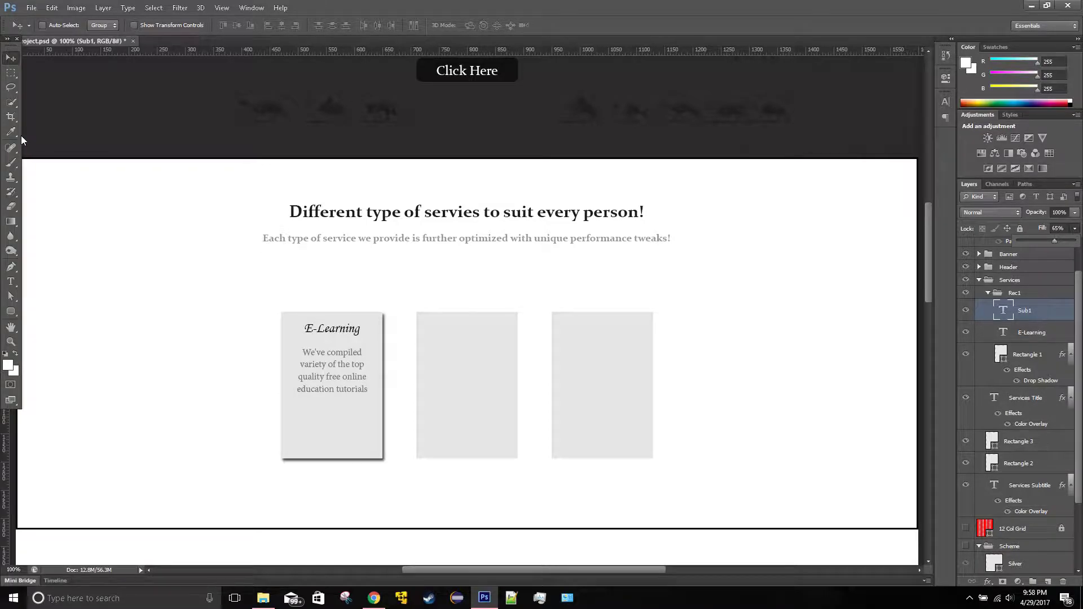
Step: Nudge the description and the E-Learning heading slightly lower within the card, keeping a clear gap between them
{"action": "key", "text": "Down"}
{"action": "key", "text": "Down"}
{"action": "key", "text": "Down"}
{"action": "key", "text": "Down"}
{"action": "key", "text": "Down"}
{"action": "key", "text": "Down"}
{"action": "key", "text": "Down"}
{"action": "left_click", "coordinate": [1051, 332]}
{"action": "key", "text": "Down"}
{"action": "key", "text": "Down"}
{"action": "key", "text": "Down"}
{"action": "key", "text": "Down"}
{"action": "key", "text": "Down"}
{"action": "key", "text": "Down"}
{"action": "key", "text": "Down"}
{"action": "key", "text": "Down"}
{"action": "key", "text": "Down"}
{"action": "left_click", "coordinate": [1032, 320]}
{"action": "key", "text": "Down"}
{"action": "key", "text": "Down"}
{"action": "key", "text": "Down"}
{"action": "key", "text": "Down"}
{"action": "key", "text": "Down"}
{"action": "key", "text": "Down"}
{"action": "key", "text": "Down"}
{"action": "key", "text": "Down"}
{"action": "key", "text": "Down"}
{"action": "left_click", "coordinate": [1040, 335]}
{"action": "key", "text": "Down"}
{"action": "key", "text": "Down"}
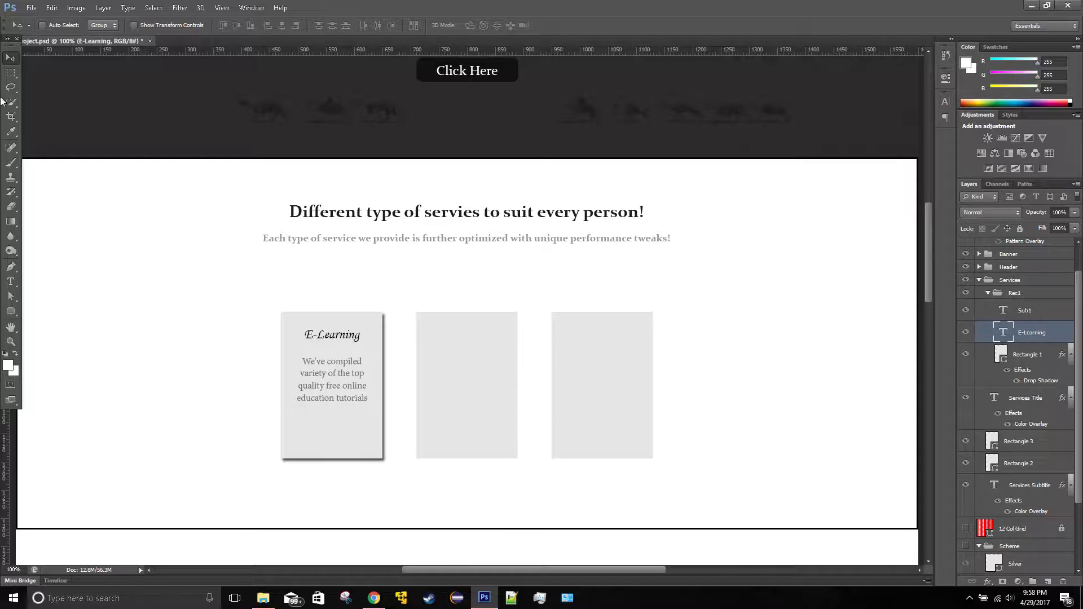
Step: Draw a black rounded rectangle button about 98 by 26 px with a 10 px radius below the description
{"action": "left_click", "coordinate": [11, 312]}
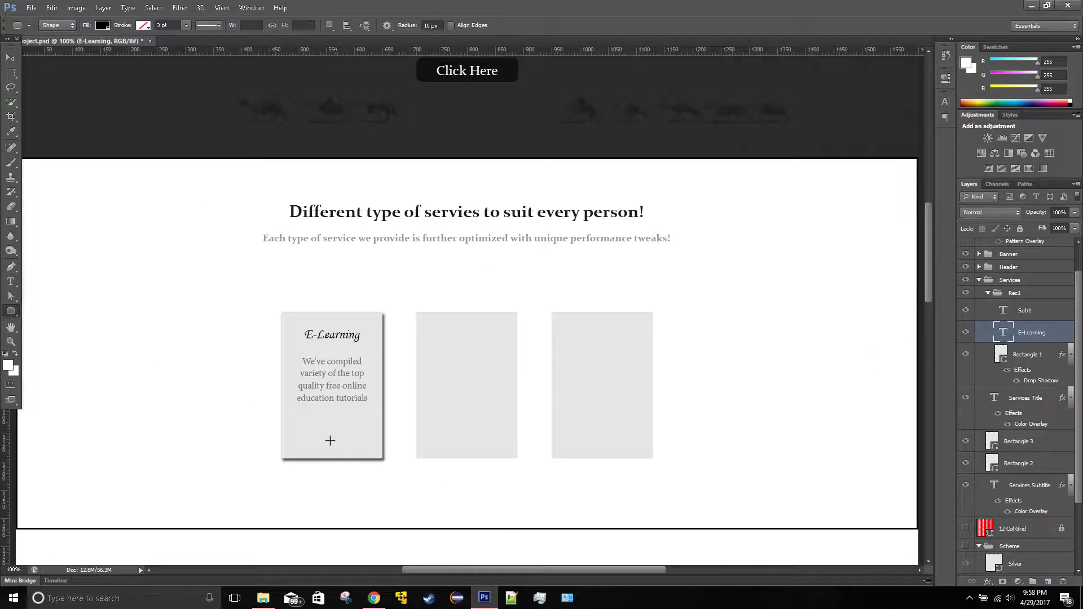
{"action": "right_click", "coordinate": [15, 316]}
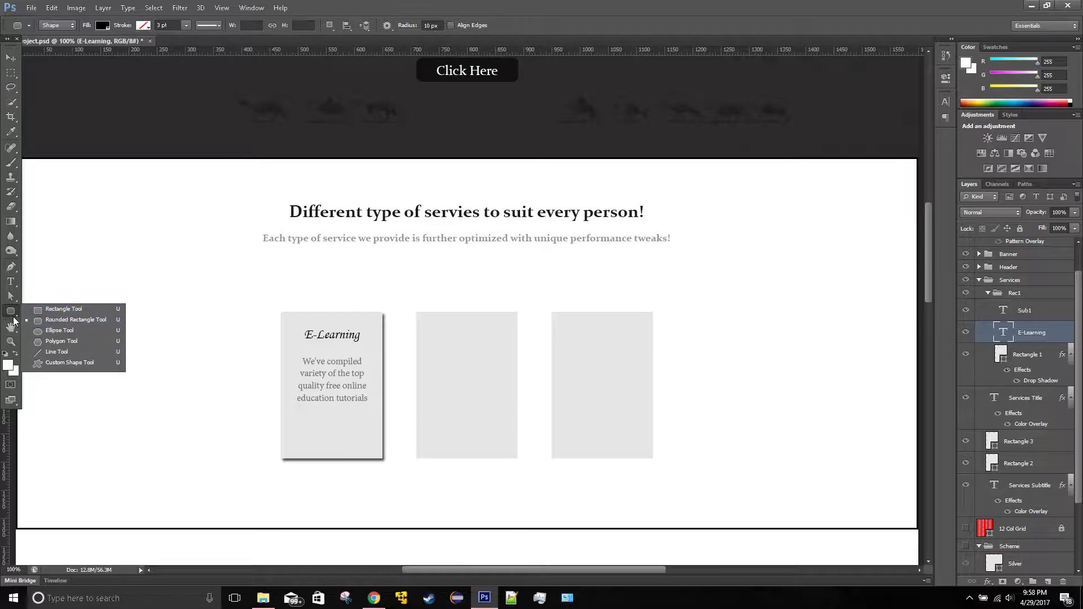
{"action": "left_click", "coordinate": [37, 320]}
{"action": "left_click_drag", "start_coordinate": [305, 424], "coordinate": [360, 438]}
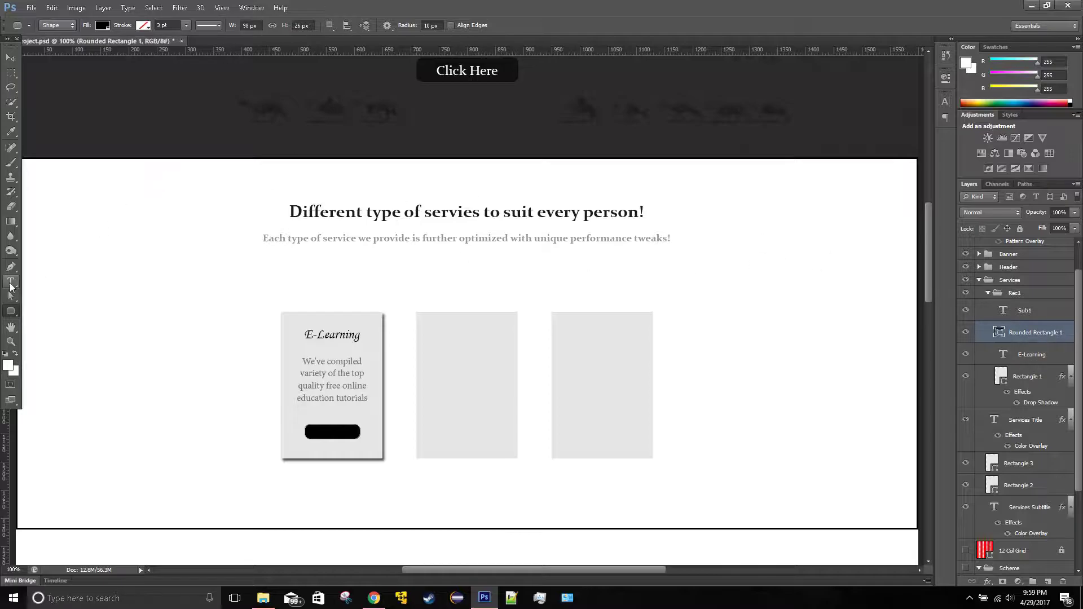
Step: Add a text box covering the black button and enter "Learn More" in white (ffffff)
{"action": "left_click", "coordinate": [10, 282]}
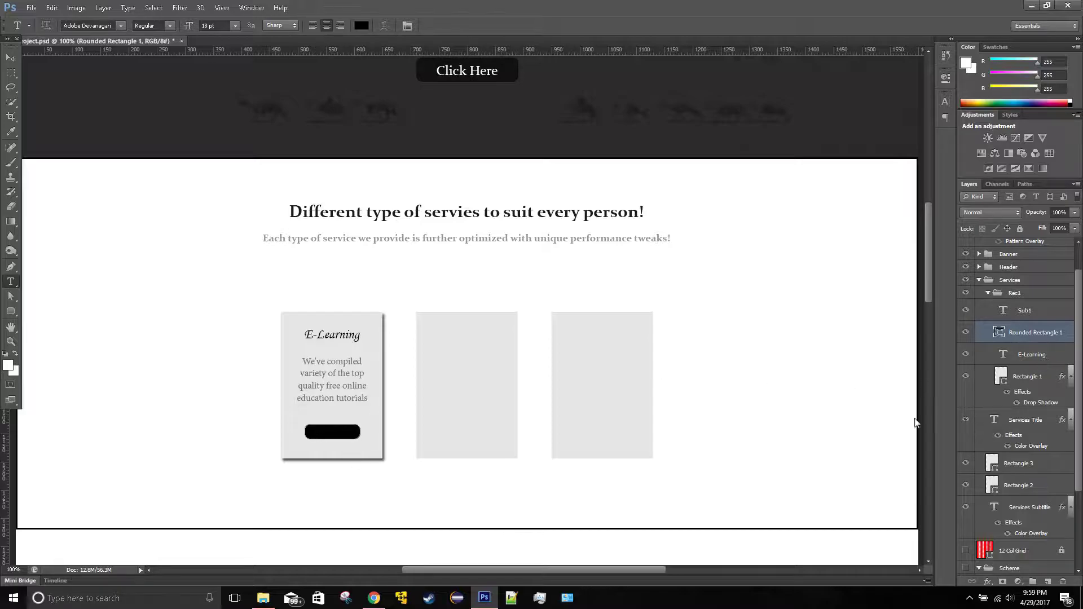
{"action": "left_click_drag", "start_coordinate": [305, 424], "coordinate": [360, 439]}
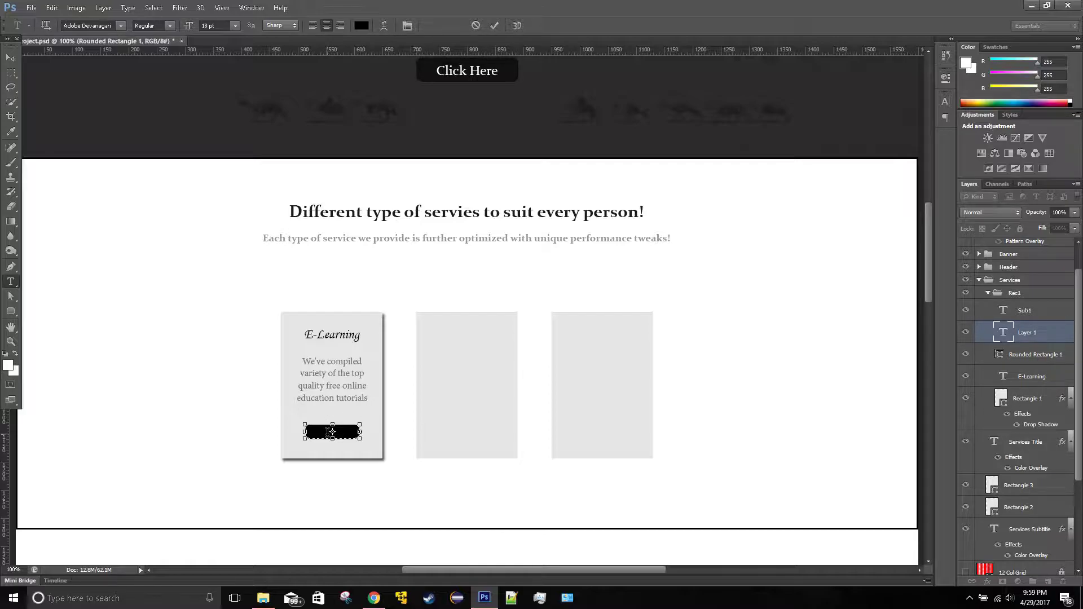
{"action": "left_click", "coordinate": [362, 26]}
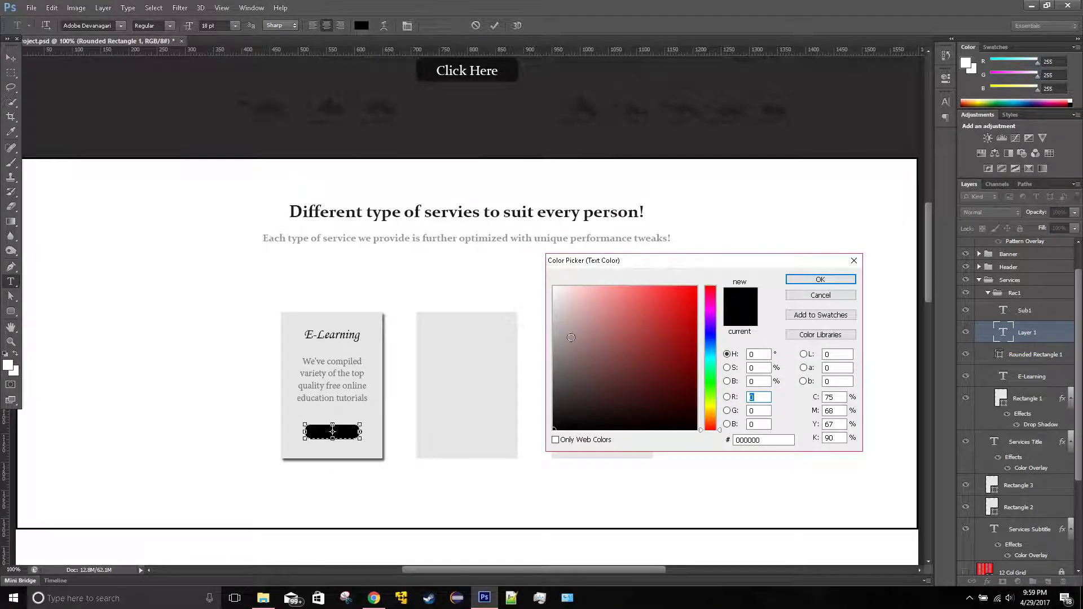
{"action": "left_click", "coordinate": [555, 288]}
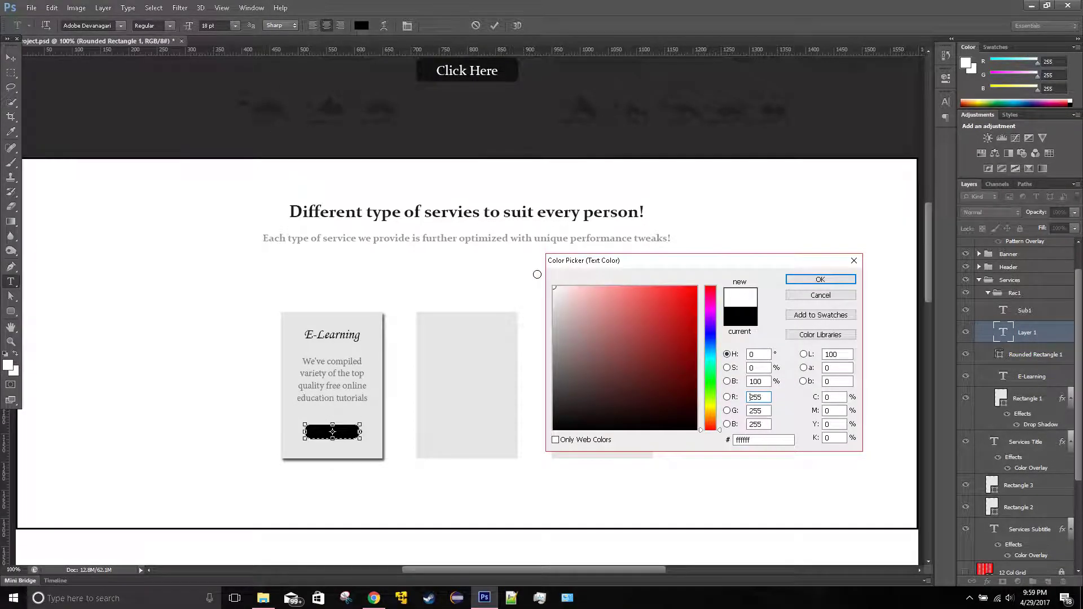
{"action": "left_click", "coordinate": [819, 279]}
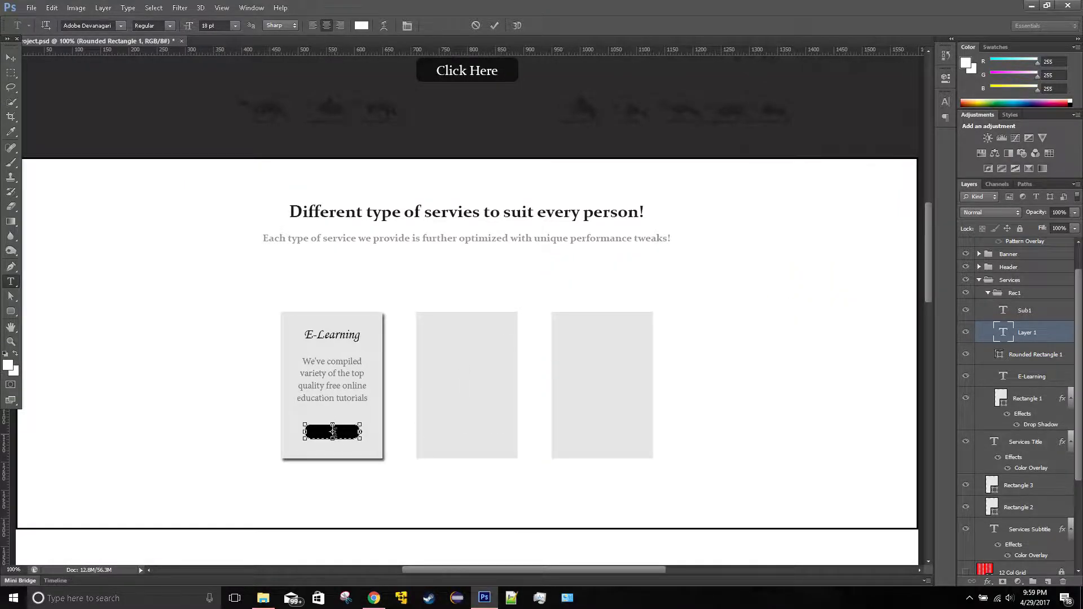
{"action": "type", "text": "Learn More"}
Step: Set the size of the whole Learn More text to 14 pt
{"action": "left_click_drag", "start_coordinate": [333, 439], "coordinate": [332, 434]}
{"action": "triple_click", "coordinate": [342, 432]}
{"action": "left_click", "coordinate": [234, 26]}
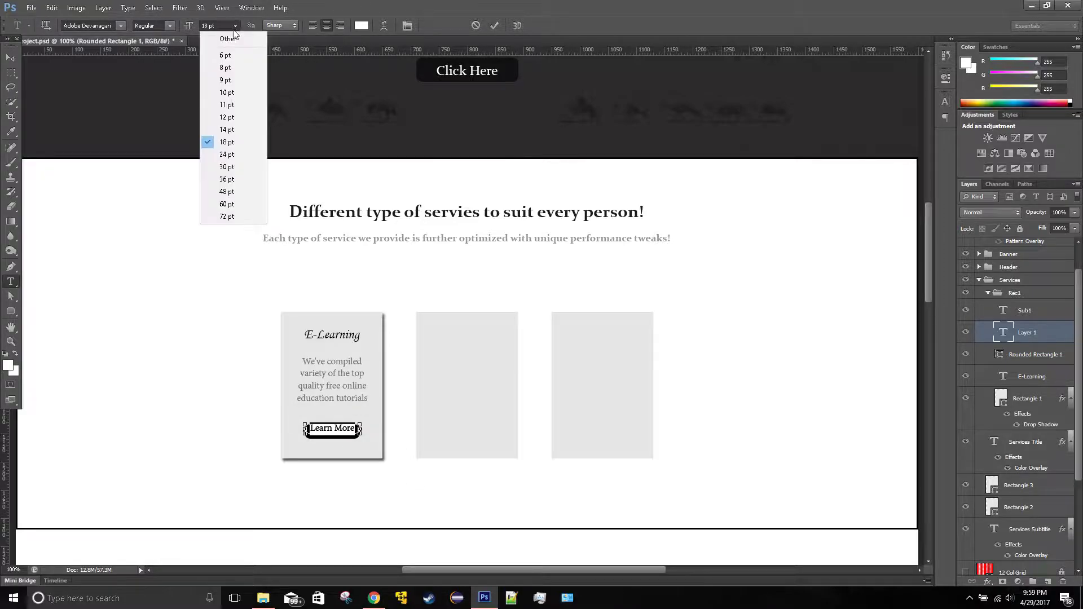
{"action": "left_click", "coordinate": [226, 130]}
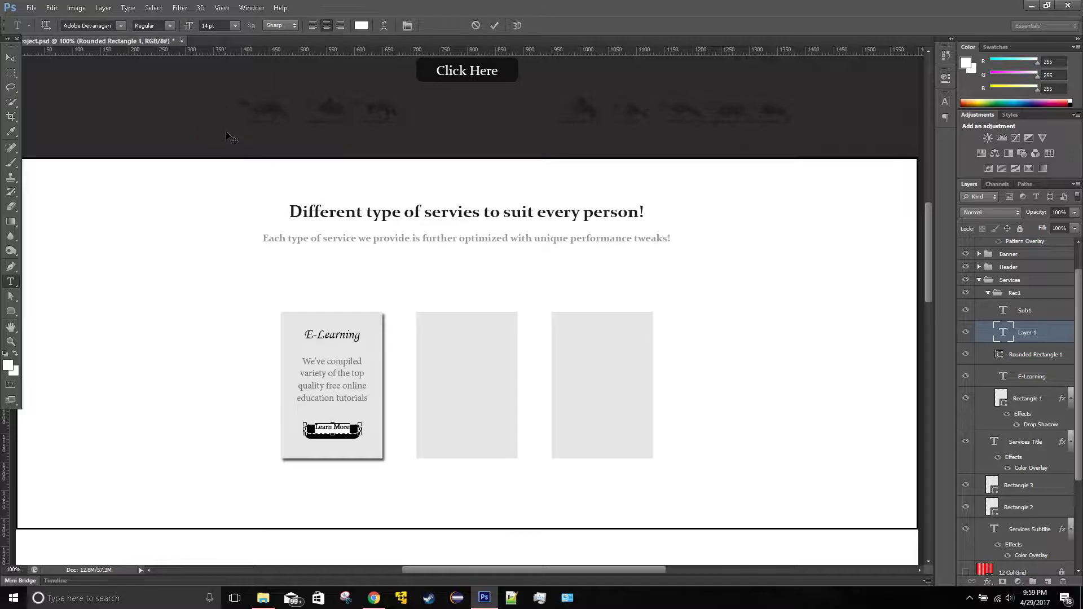
Step: Nudge the Learn More text down until it is vertically centered on the black button
{"action": "left_click", "coordinate": [12, 58]}
{"action": "key", "text": "Down"}
{"action": "key", "text": "Down"}
{"action": "key", "text": "Down"}
{"action": "key", "text": "Down"}
{"action": "key", "text": "Down"}
{"action": "key", "text": "Down"}
{"action": "key", "text": "Down"}
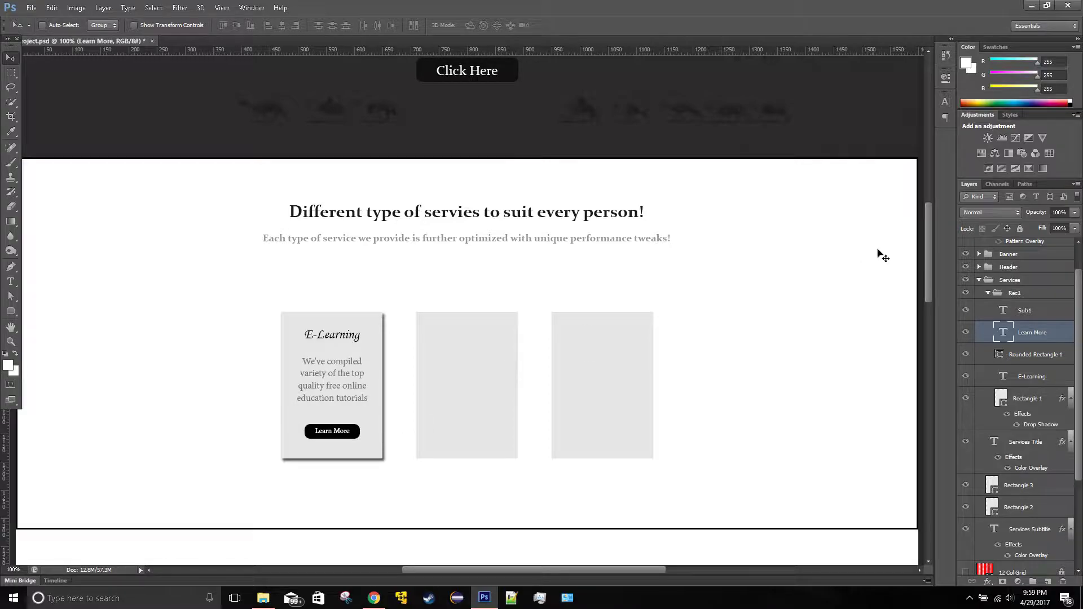
Step: Align the Sub1 and Learn More text layers by their horizontal centers, undoing the vertical center alignment tried first
{"action": "left_click", "coordinate": [1043, 316], "text": "ctrl"}
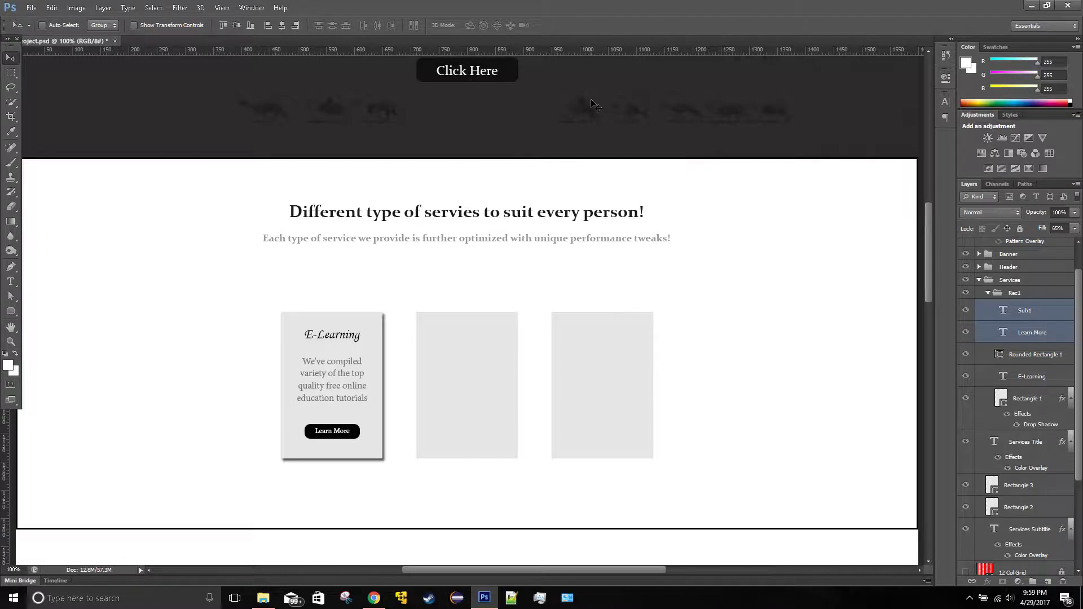
{"action": "left_click", "coordinate": [236, 25]}
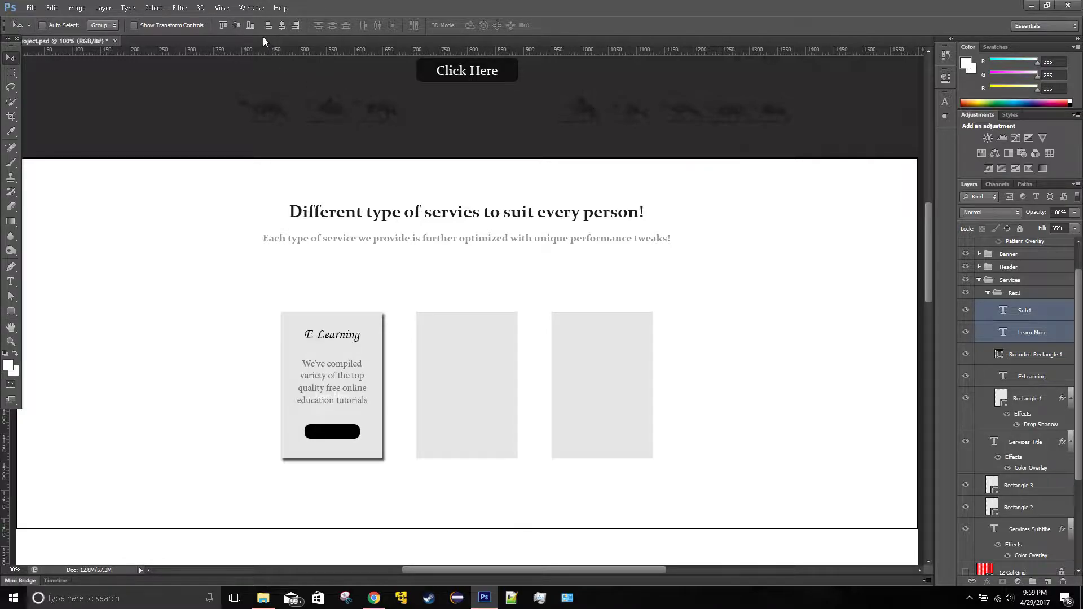
{"action": "key", "text": "ctrl+z"}
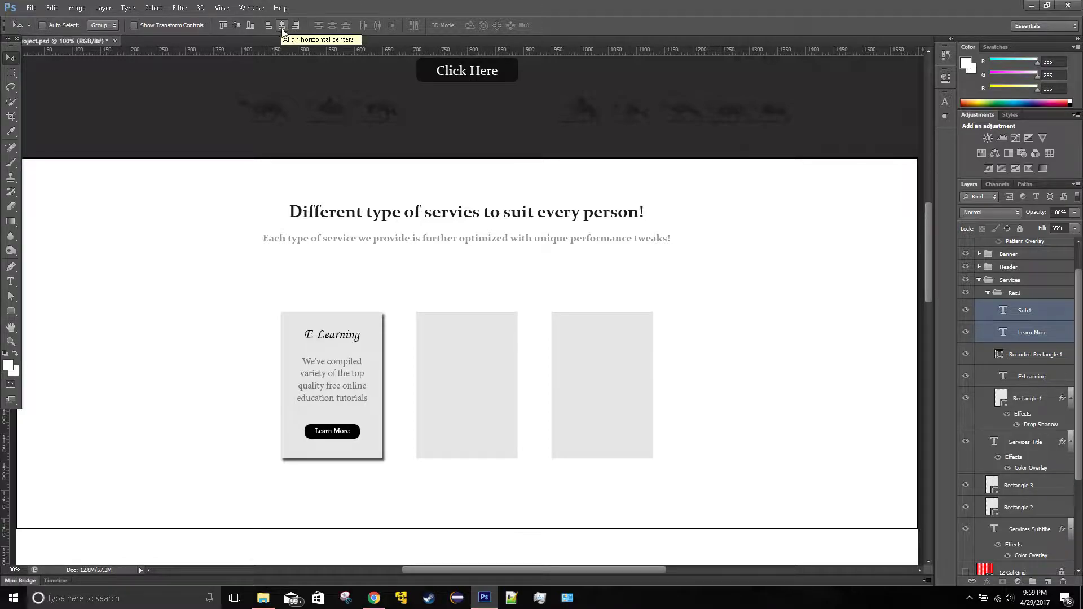
{"action": "left_click", "coordinate": [280, 25]}
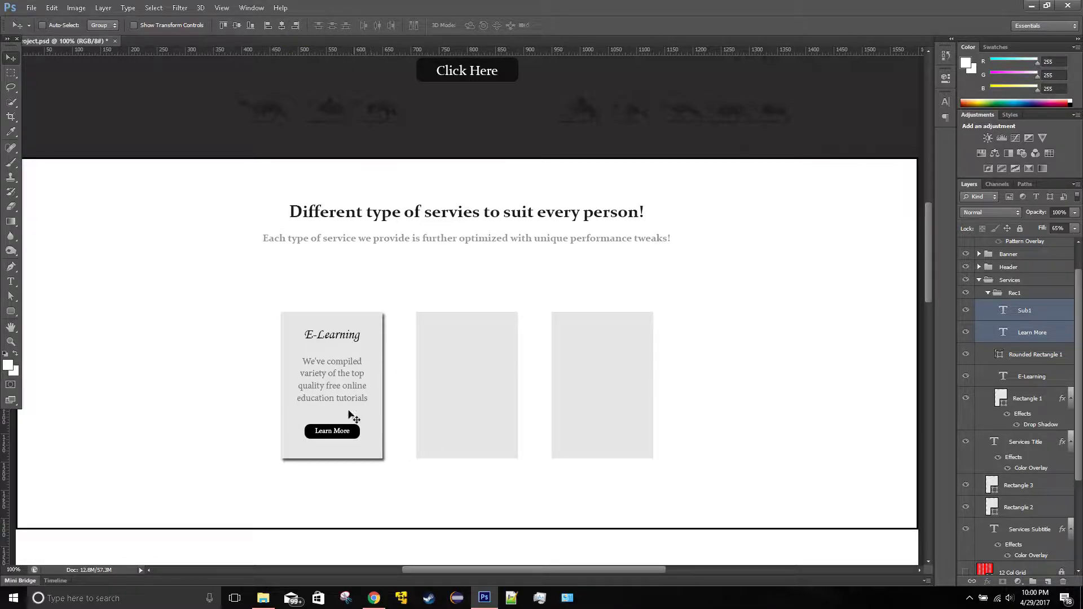
Step: Convert the Sub1 and Learn More text layers into one smart object and rename it Learn More
{"action": "right_click", "coordinate": [1030, 336]}
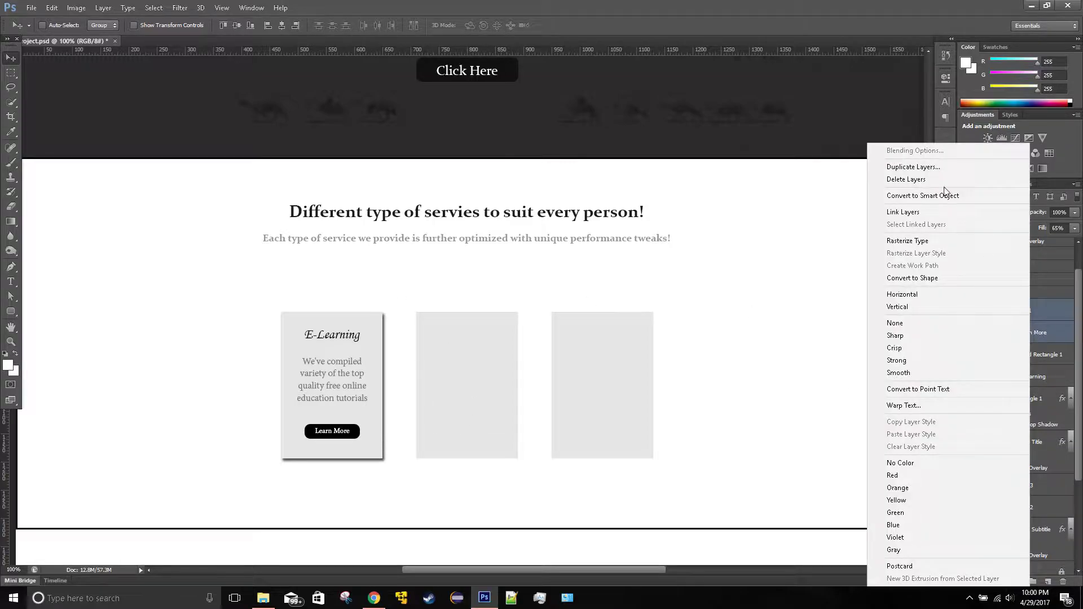
{"action": "left_click", "coordinate": [925, 197]}
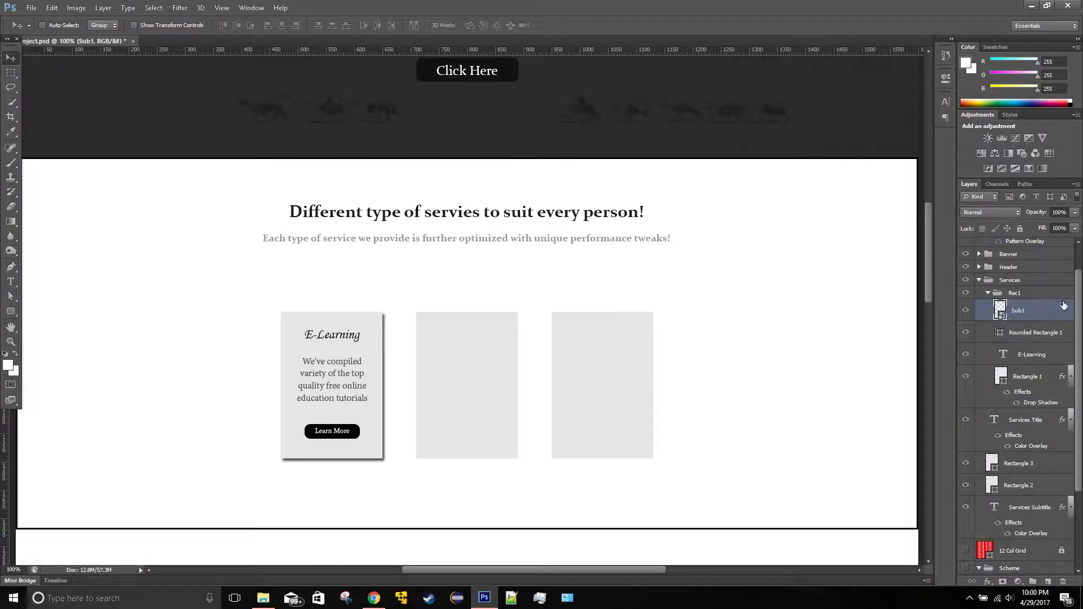
{"action": "double_click", "coordinate": [1023, 310]}
{"action": "type", "text": "Lear Mo"}
{"action": "type", "text": "Ore"}
Step: Align the Learn More, Rounded Rectangle 1, E-Learning and Rectangle 1 layers by their horizontal centers
{"action": "left_click", "coordinate": [1034, 332]}
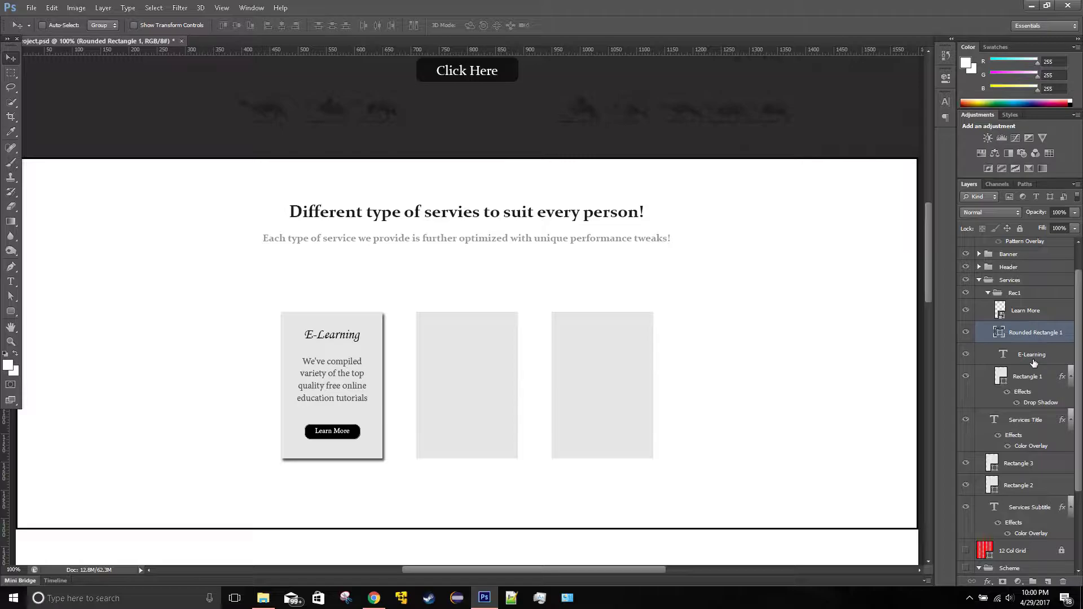
{"action": "left_click", "coordinate": [1033, 355], "text": "shift"}
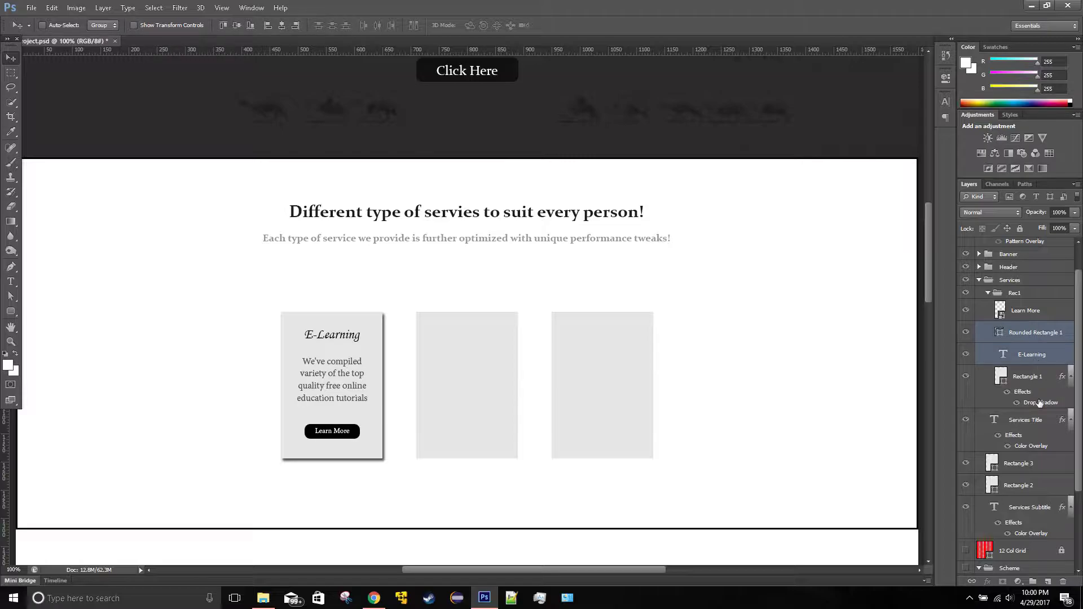
{"action": "left_click", "coordinate": [1035, 317], "text": "shift"}
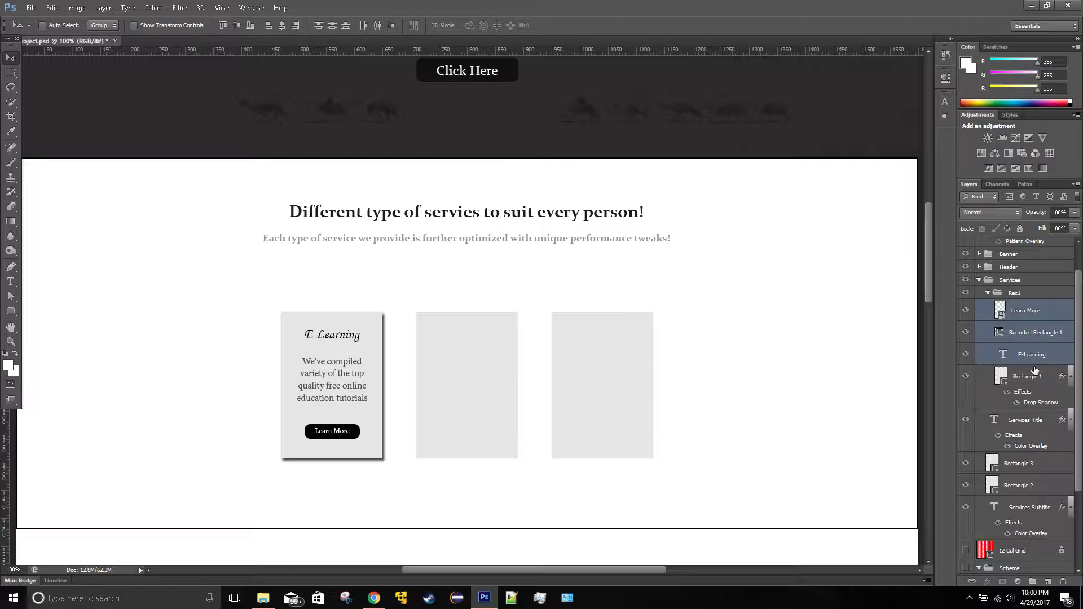
{"action": "left_click", "coordinate": [1035, 377], "text": "shift"}
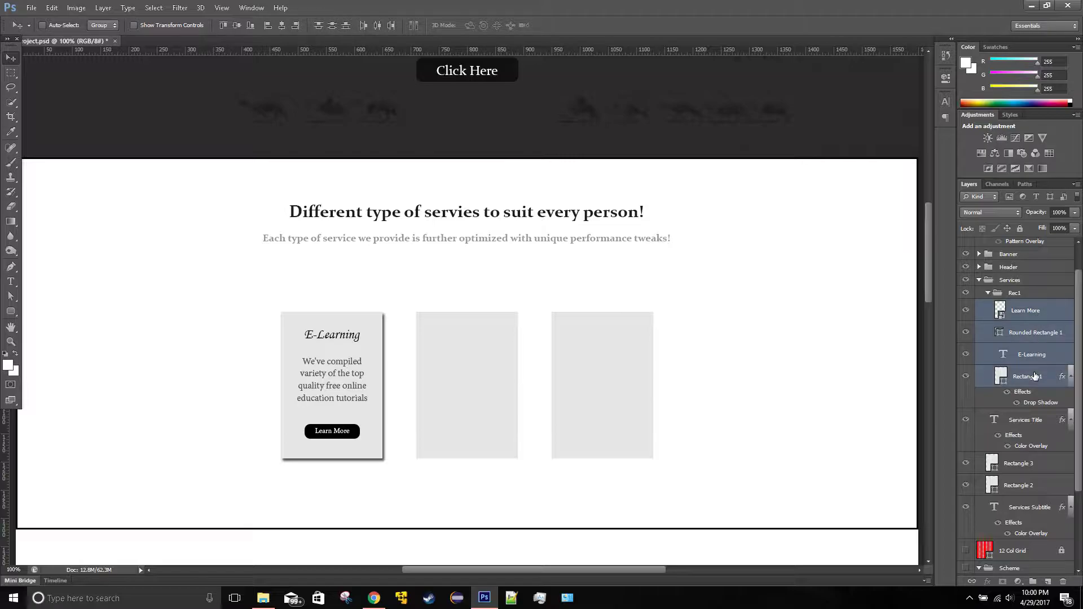
{"action": "left_click", "coordinate": [282, 26]}
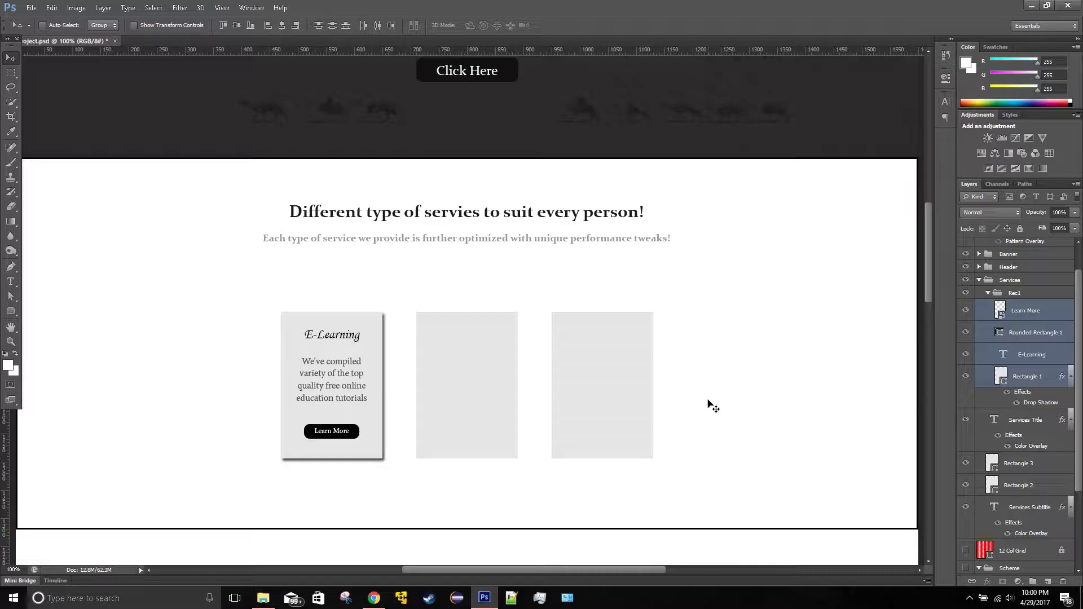
Step: Switch to File Explorer and place the pc image from the My Project folder on Data (D:) into the Photoshop mockup
{"action": "left_click", "coordinate": [263, 599]}
{"action": "left_click", "coordinate": [48, 342]}
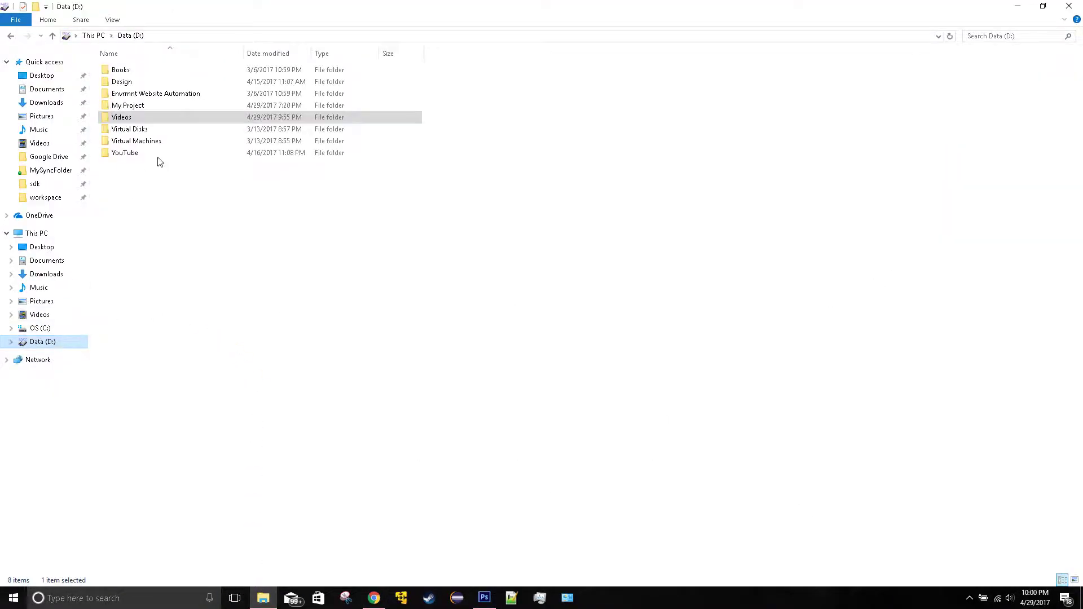
{"action": "double_click", "coordinate": [145, 106]}
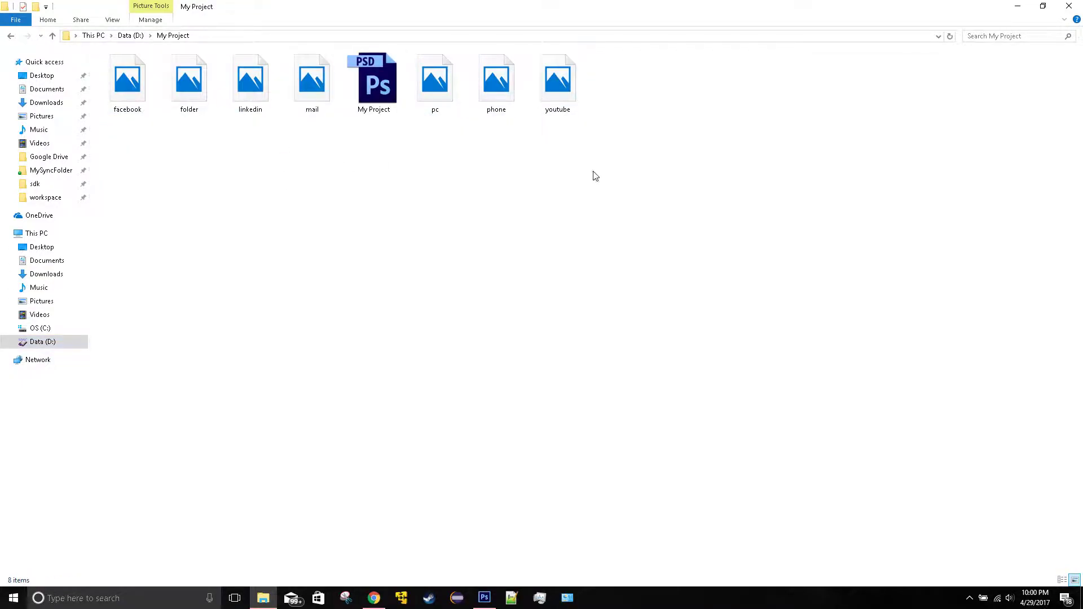
{"action": "left_click_drag", "start_coordinate": [450, 100], "coordinate": [422, 306]}
Step: Scale the placed pc icon to 50 px wide and 50 px high
{"action": "left_click", "coordinate": [174, 26]}
{"action": "double_click", "coordinate": [176, 26]}
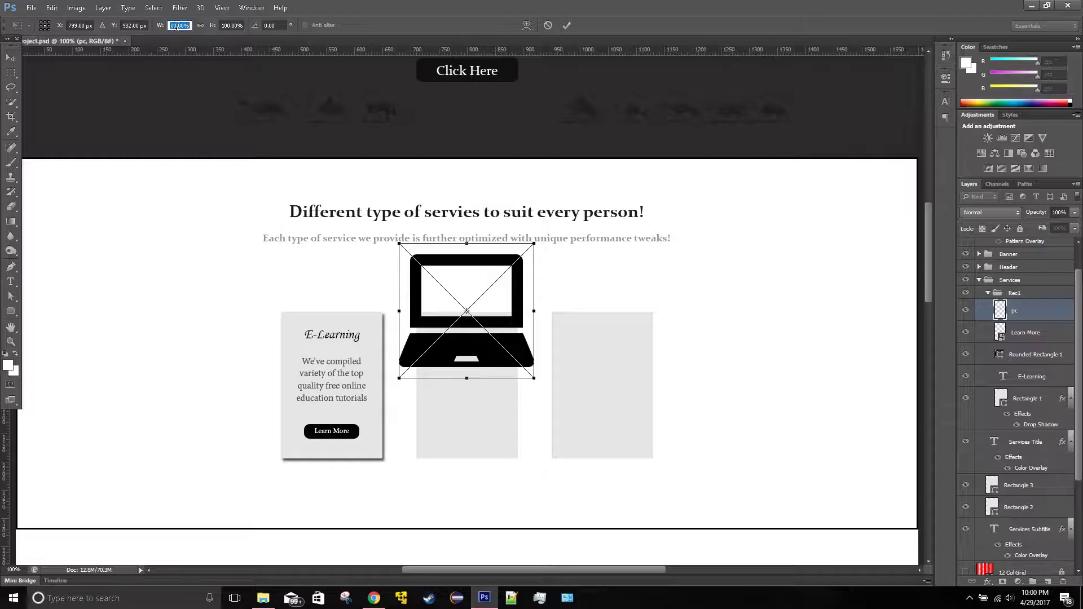
{"action": "type", "text": "50"}
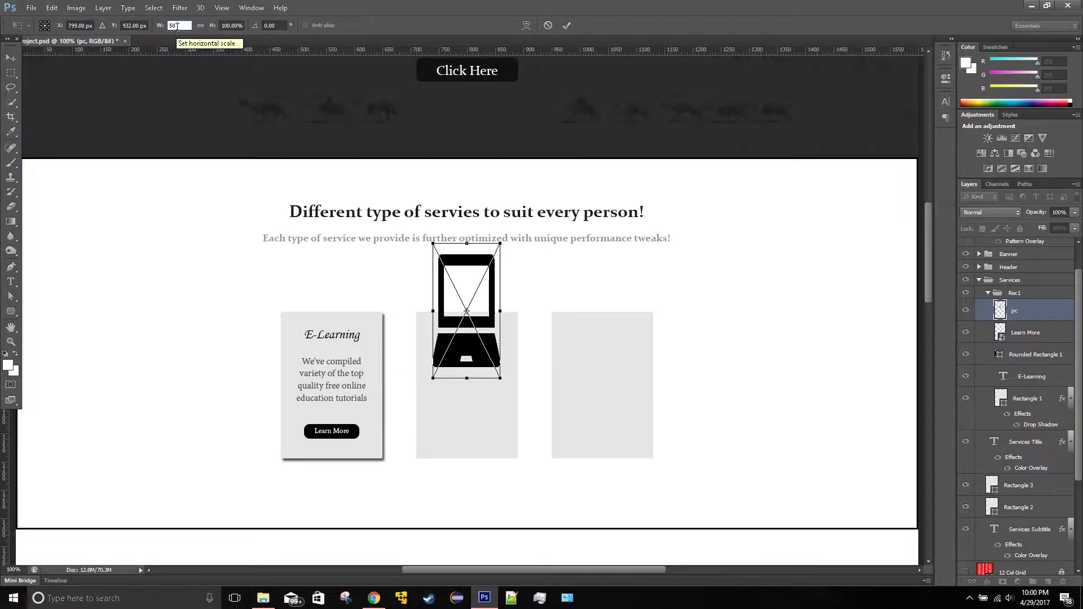
{"action": "key", "text": "Tab"}
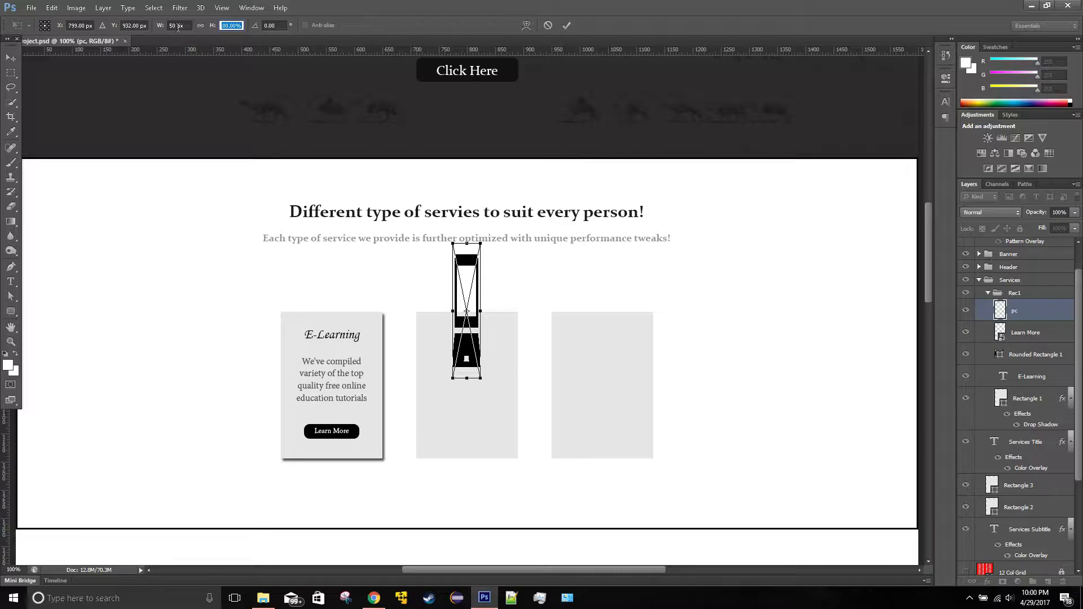
{"action": "type", "text": "50"}
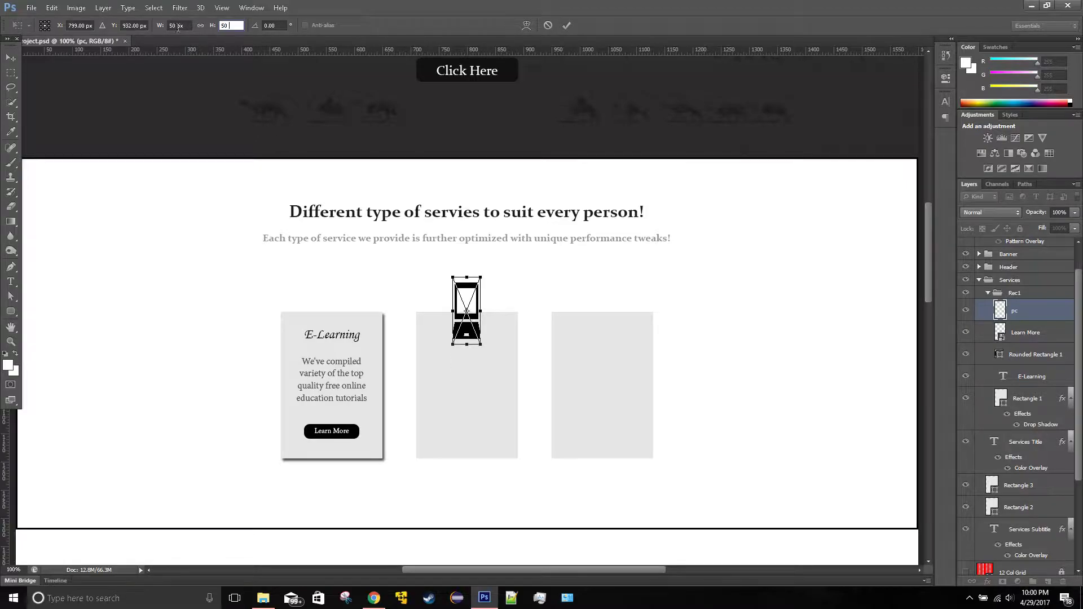
{"action": "key", "text": "Return"}
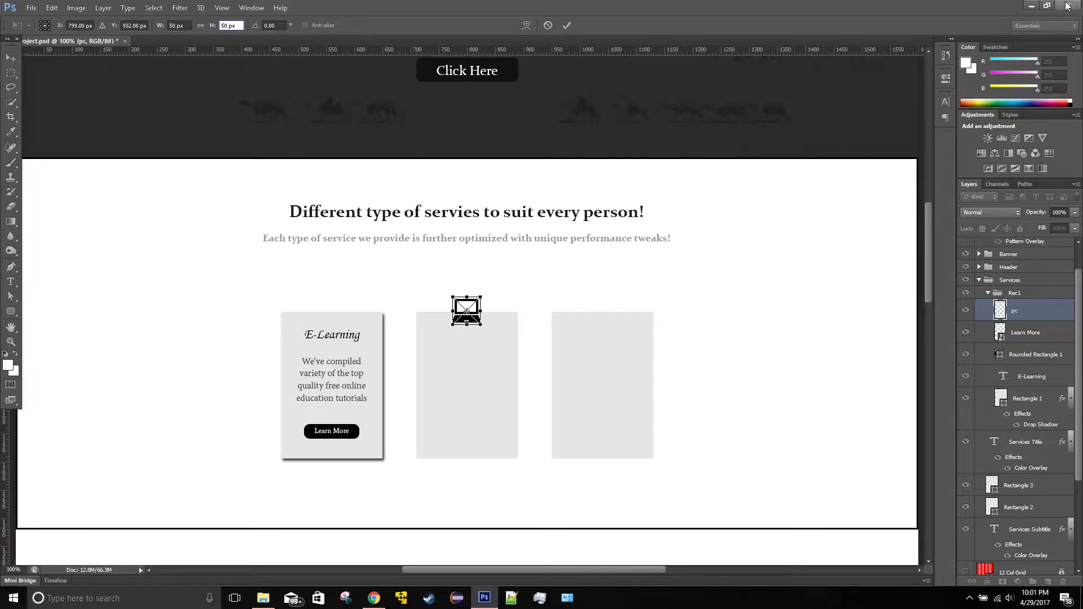
Step: Apply the pc icon's transformation and move the icon above the E-Learning card, below the subtitle
{"action": "left_click", "coordinate": [11, 57]}
{"action": "left_click", "coordinate": [471, 233]}
{"action": "left_click_drag", "start_coordinate": [454, 311], "coordinate": [328, 278]}
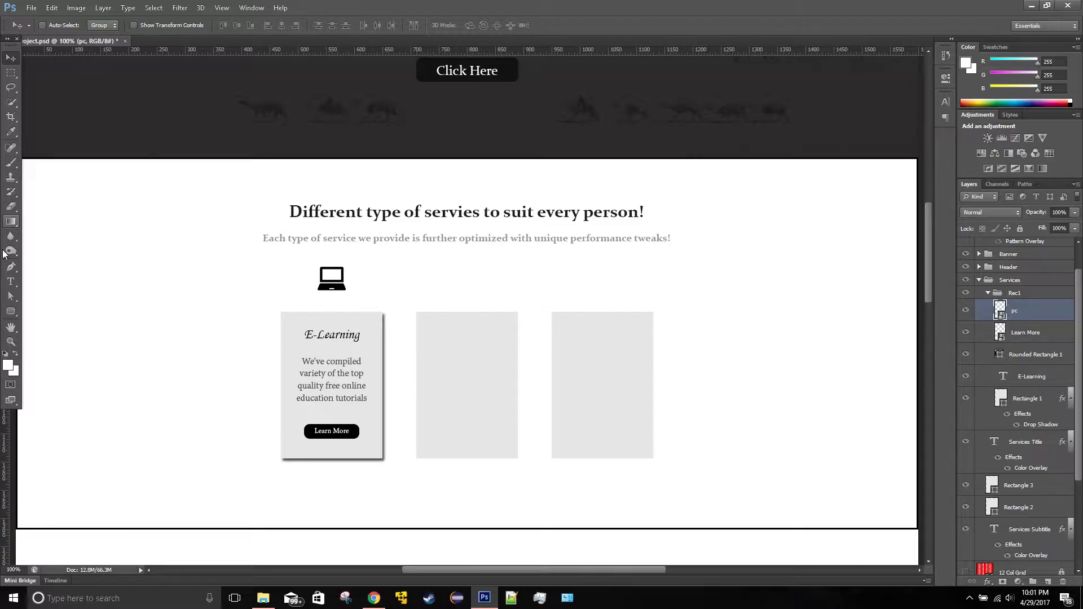
{"action": "right_click", "coordinate": [1024, 313]}
{"action": "left_click", "coordinate": [916, 161]}
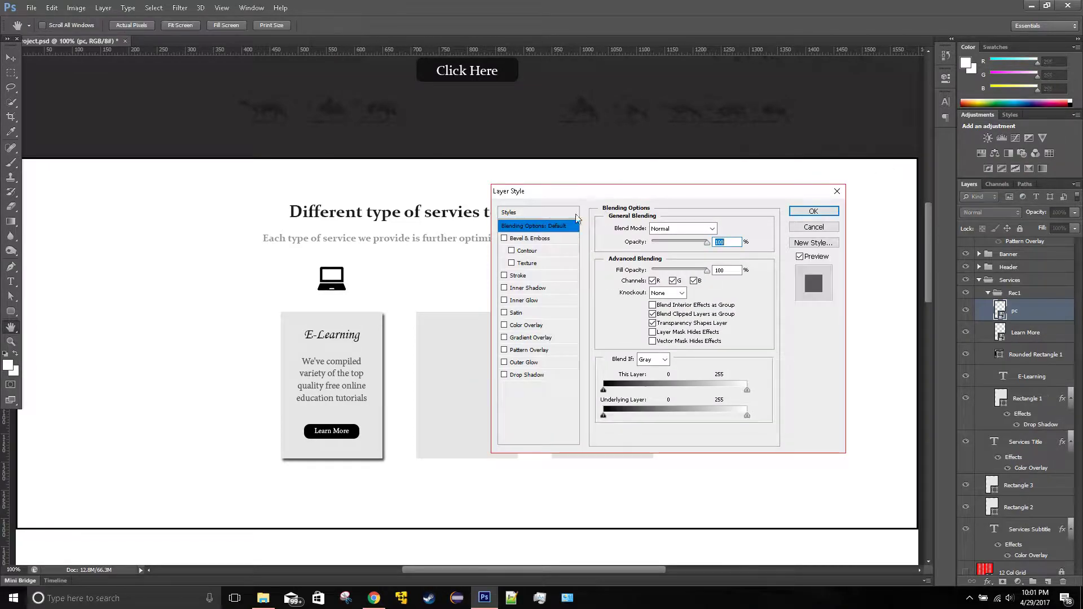
{"action": "left_click", "coordinate": [521, 326]}
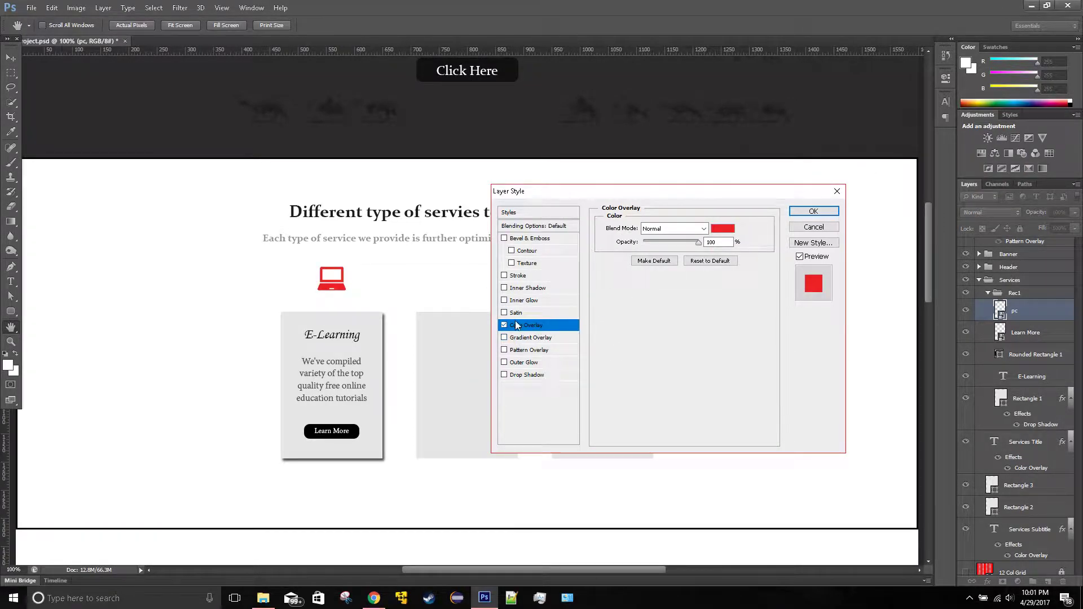
{"action": "left_click", "coordinate": [727, 230]}
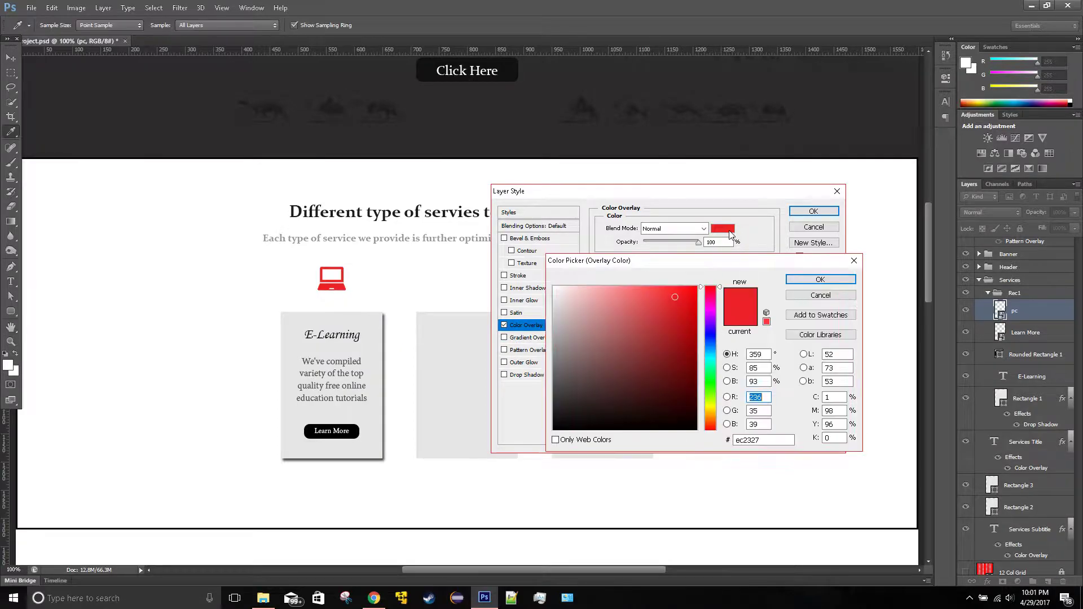
{"action": "left_click", "coordinate": [853, 261]}
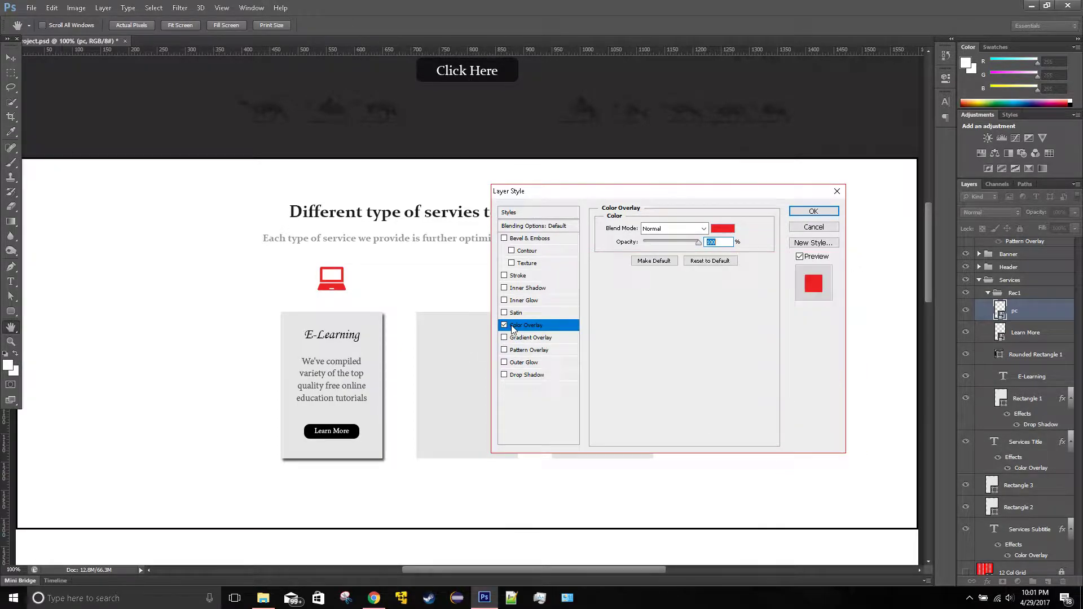
{"action": "left_click", "coordinate": [837, 192]}
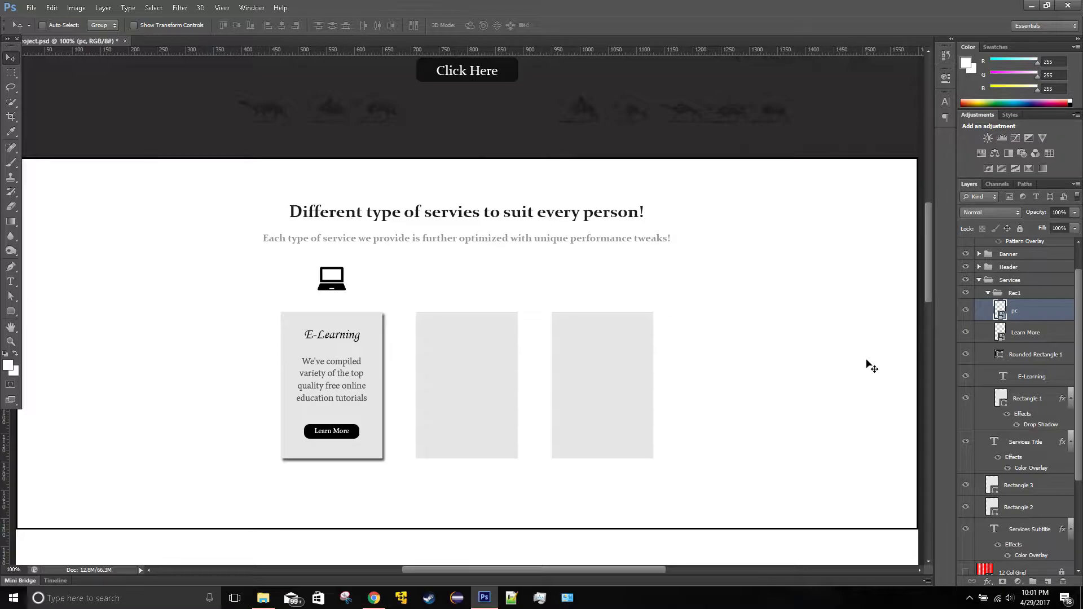
Step: Align the pc and Rectangle 1 layers by their horizontal centers
{"action": "left_click", "coordinate": [1045, 403], "text": "ctrl"}
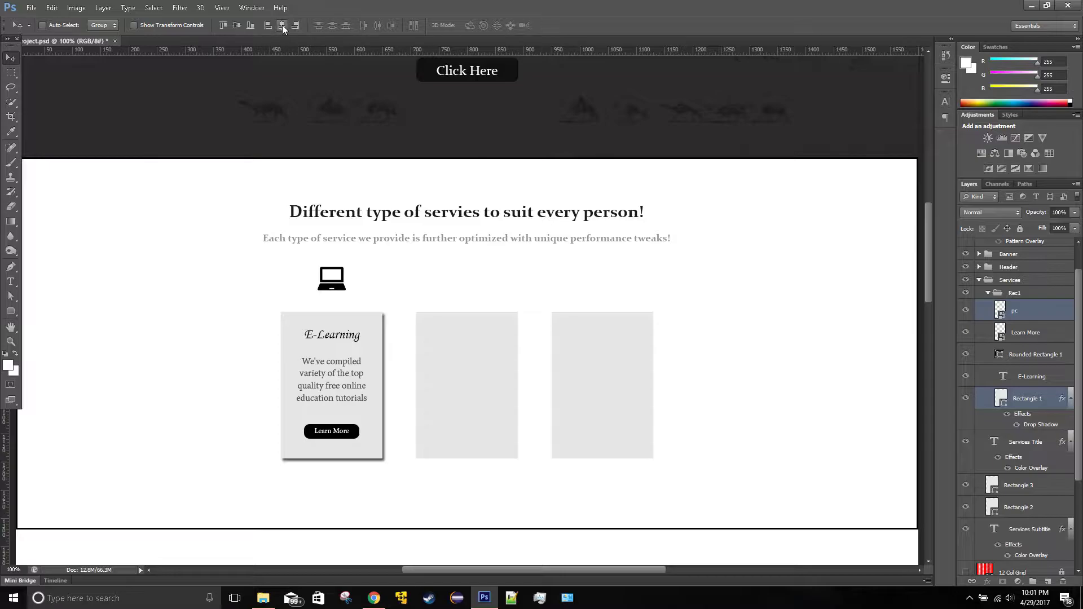
Step: Measure the gaps between the pc icon and the subtitle above and the card below with the Ruler tool
{"action": "left_click", "coordinate": [13, 133]}
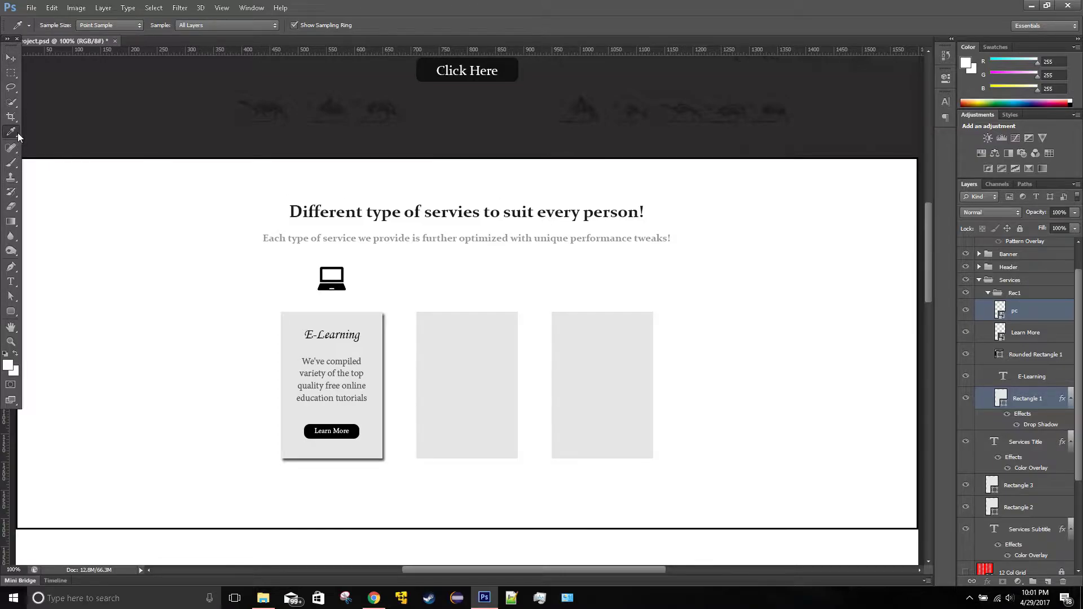
{"action": "left_click", "coordinate": [62, 162]}
{"action": "left_click_drag", "start_coordinate": [329, 267], "coordinate": [330, 247]}
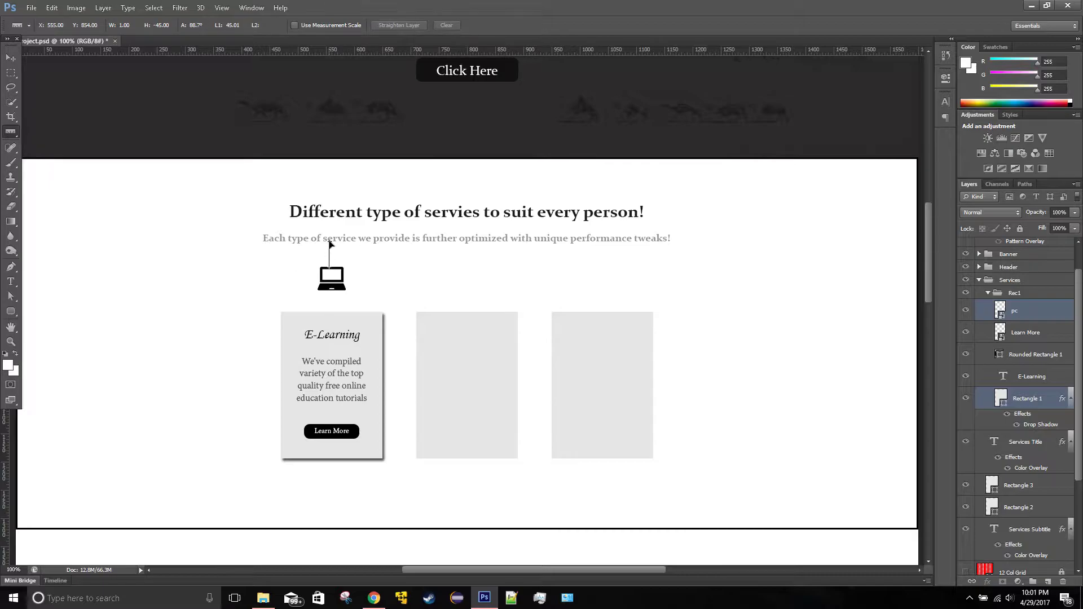
{"action": "left_click_drag", "start_coordinate": [330, 242], "coordinate": [330, 242]}
{"action": "left_click_drag", "start_coordinate": [330, 292], "coordinate": [330, 308]}
{"action": "left_click", "coordinate": [10, 58]}
{"action": "key", "text": "Up"}
{"action": "key", "text": "Up"}
{"action": "key", "text": "Up"}
{"action": "key", "text": "Up"}
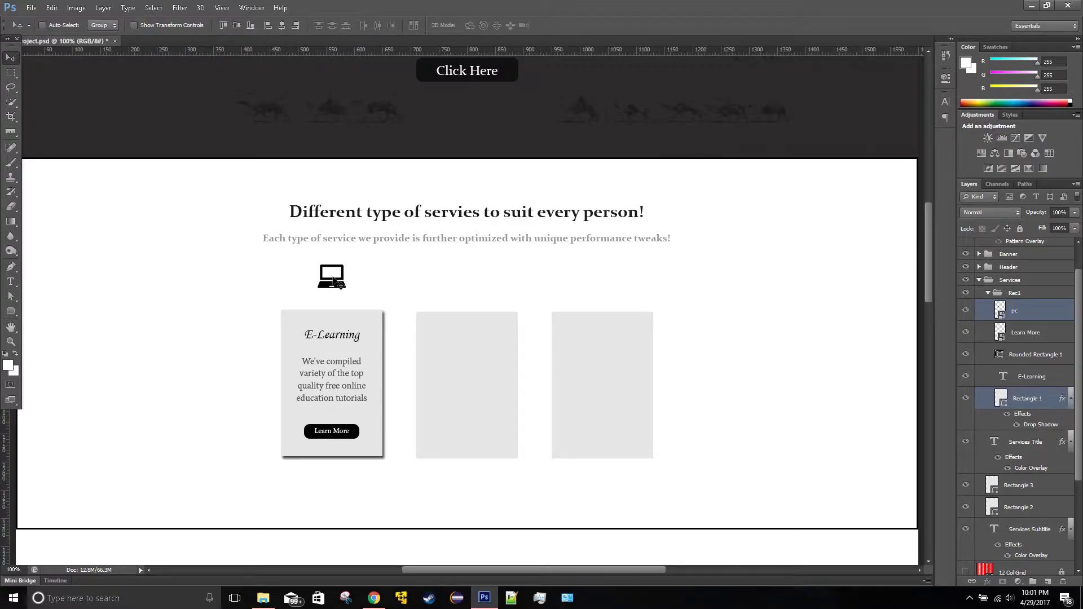
{"action": "key", "text": "Down"}
{"action": "key", "text": "Down"}
{"action": "key", "text": "Down"}
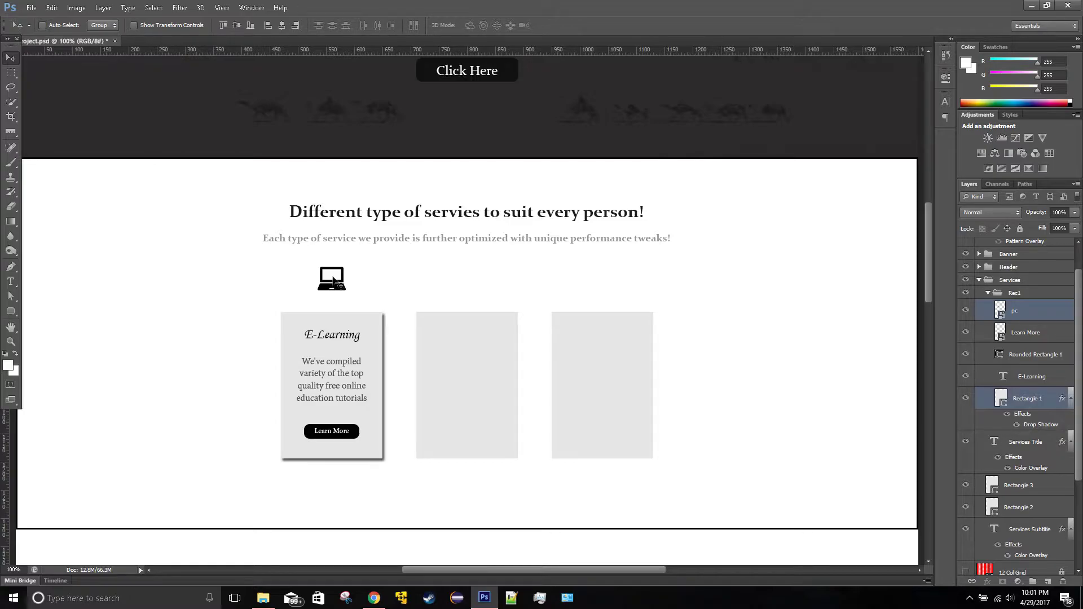
Step: Remove Rectangle 1 from the layer selection and nudge only the pc icon up by about 4 px
{"action": "left_click", "coordinate": [1028, 402], "text": "ctrl"}
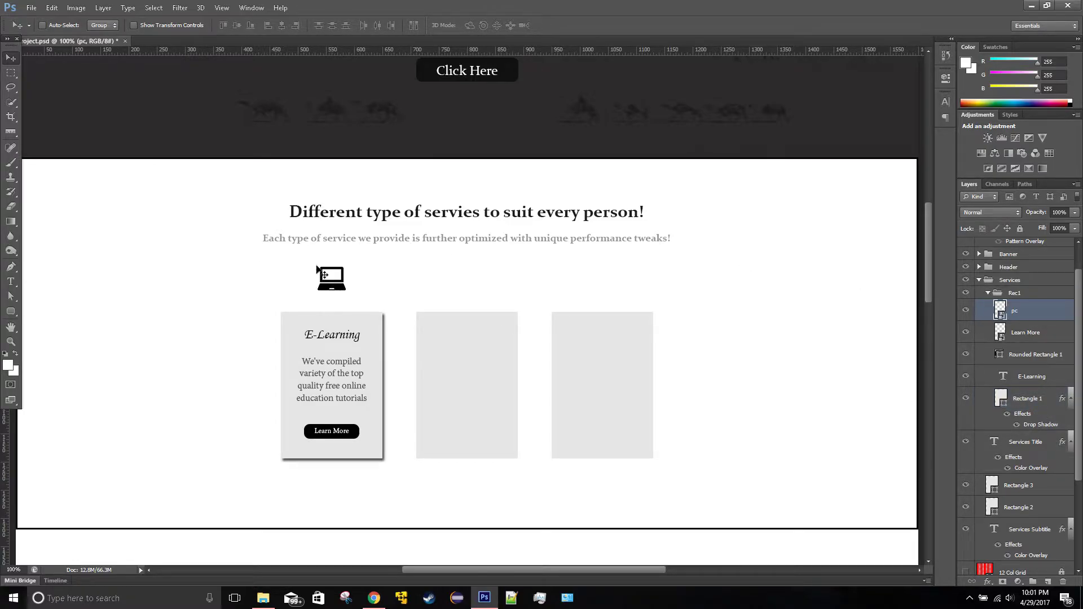
{"action": "key", "text": "Up"}
{"action": "key", "text": "Up"}
{"action": "key", "text": "Up"}
{"action": "key", "text": "Up"}
{"action": "key", "text": "Down"}
{"action": "key", "text": "Up"}
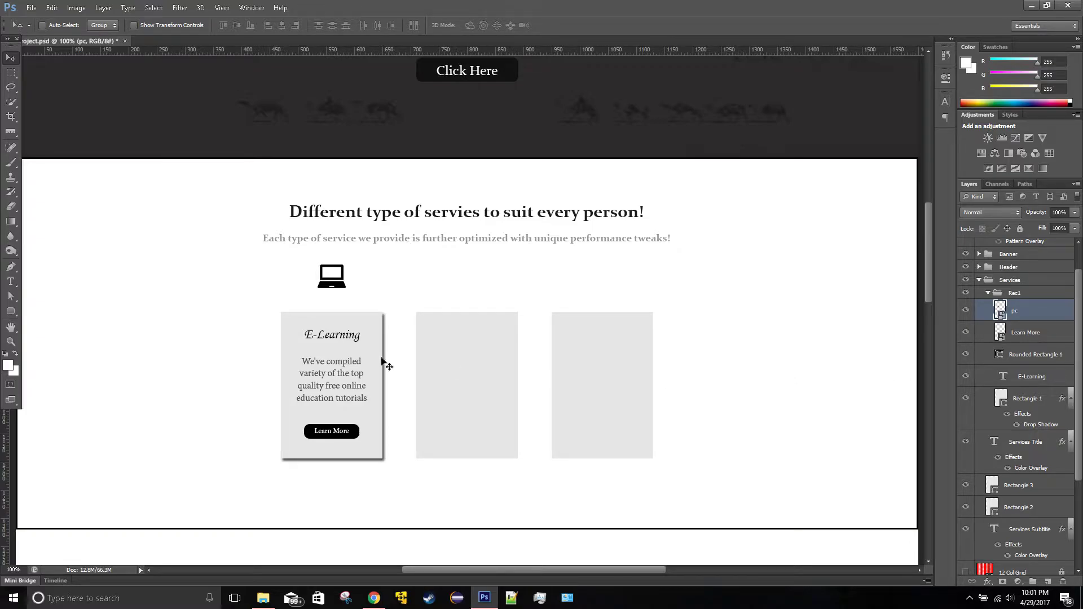